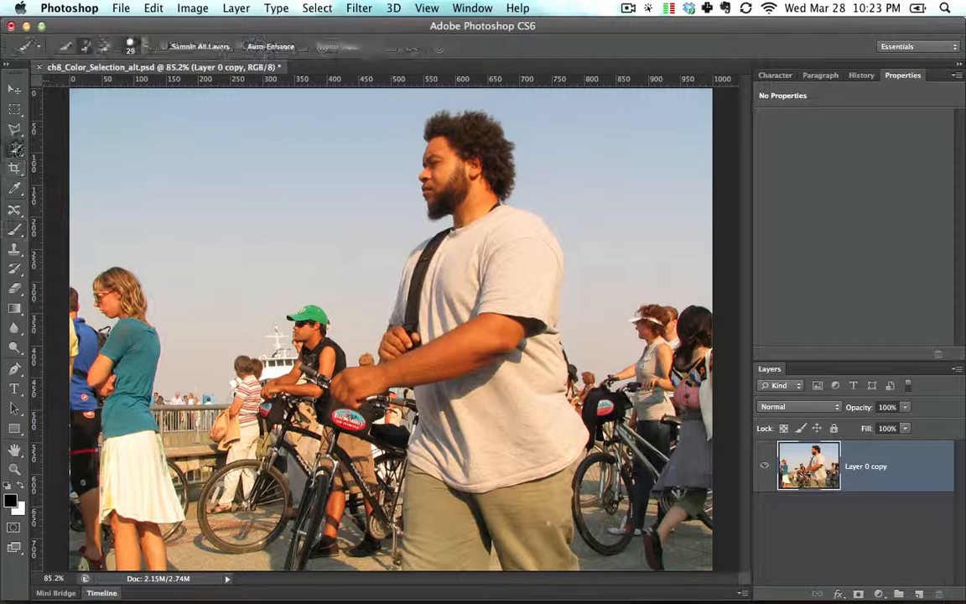
# Step: Select the front man's gray T-shirt with the Quick Selection tool, covering the chest, sleeve and torso without the arm
pyautogui.moveTo(520, 256); pyautogui.dragTo(539, 401)
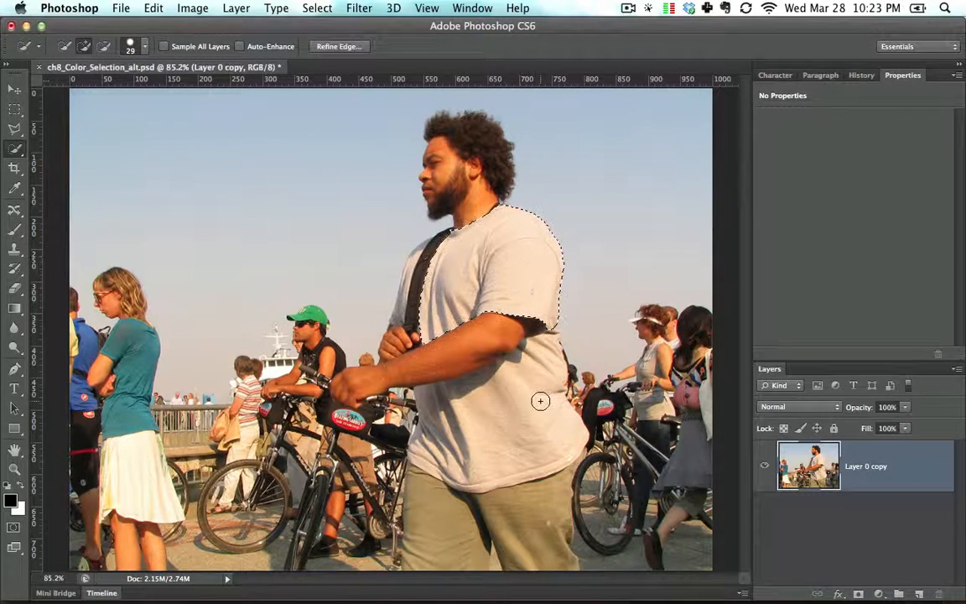
pyautogui.moveTo(512, 336)
pyautogui.mouseDown()
pyautogui.moveTo(403, 357)
pyautogui.moveTo(523, 362)
pyautogui.mouseUp()
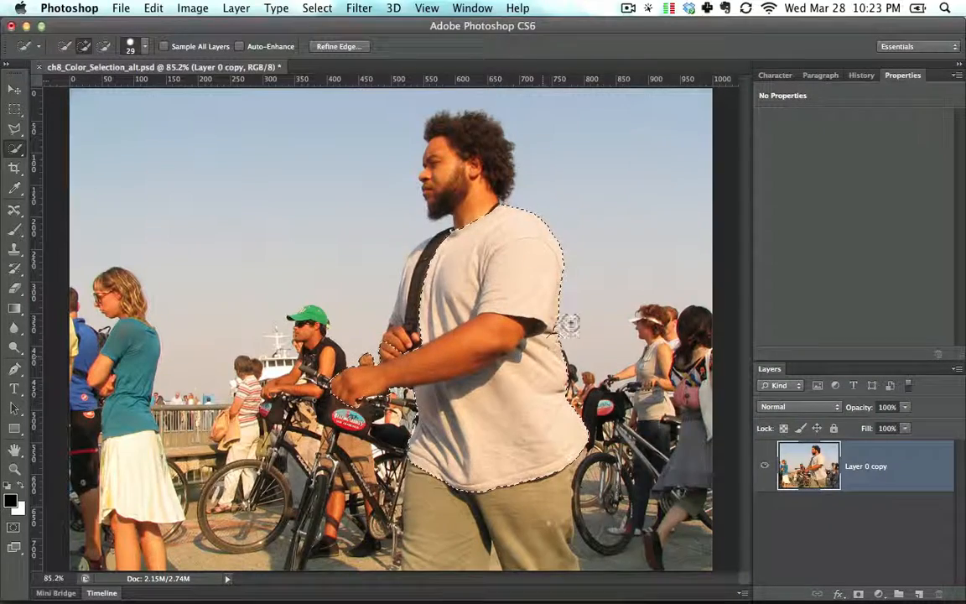
pyautogui.press('super+z')
pyautogui.moveTo(487, 398)
pyautogui.mouseDown()
pyautogui.moveTo(460, 408)
pyautogui.moveTo(524, 369)
pyautogui.moveTo(440, 415)
pyautogui.mouseUp()
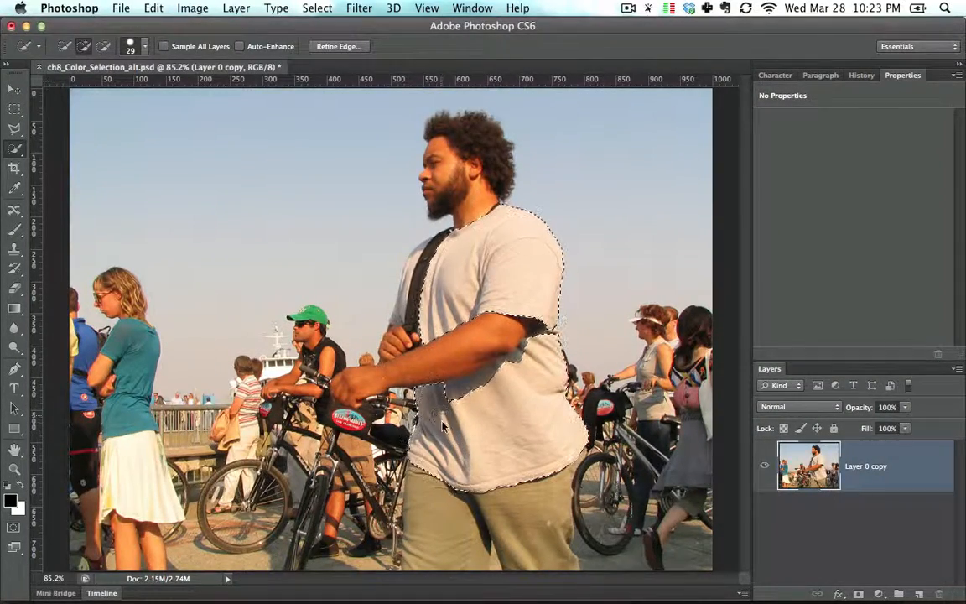
# Step: Reduce the Quick Selection brush to 15 px and add the lower piece of shirt on the far side of the bag strap
pyautogui.press('super+equal')
pyautogui.press('super+equal')
pyautogui.press('super+equal')
pyautogui.press('super+equal')
pyautogui.press('super+equal')
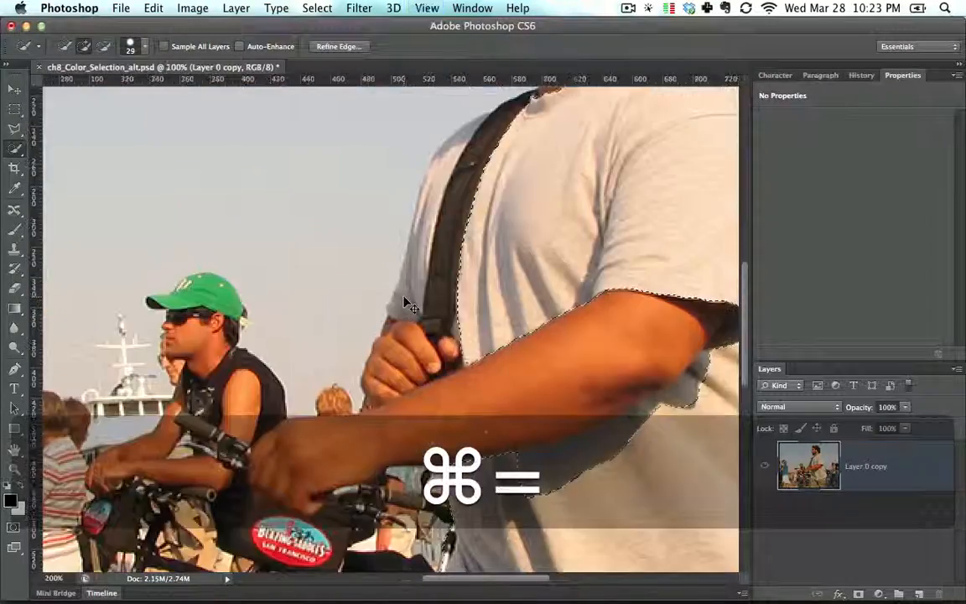
pyautogui.press('super+minus')
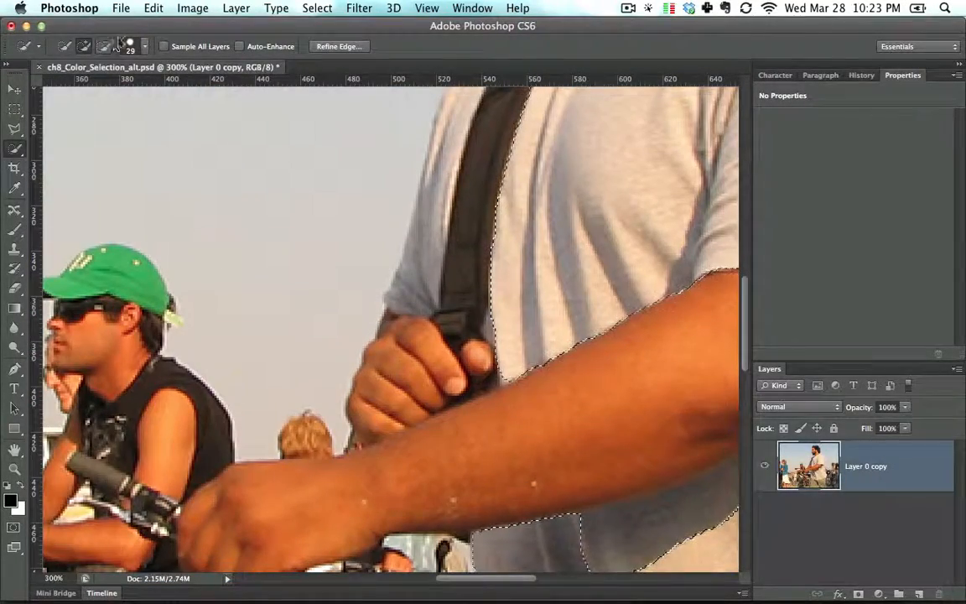
pyautogui.click(130, 47)
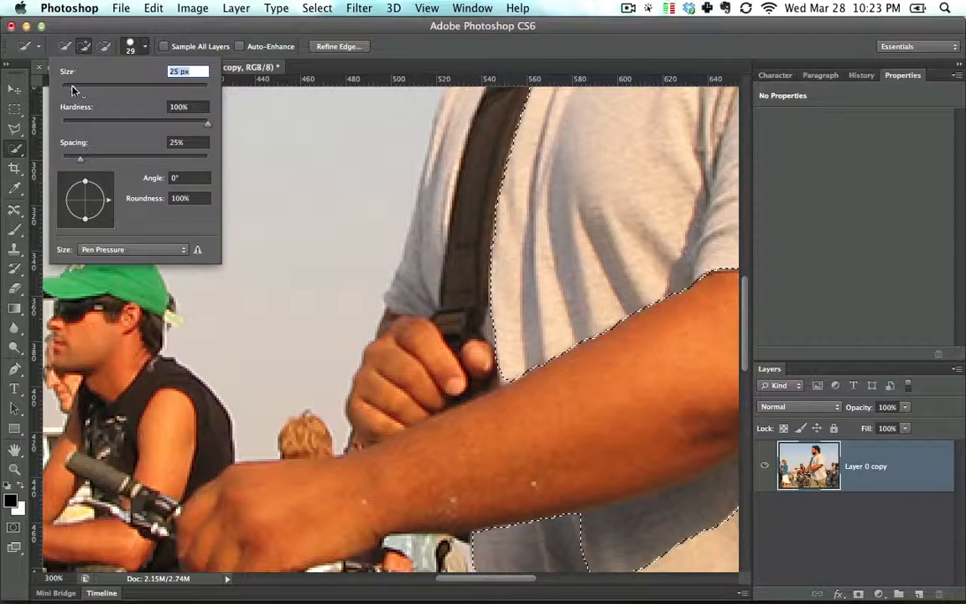
pyautogui.moveTo(73, 90); pyautogui.dragTo(69, 90)
pyautogui.moveTo(423, 290); pyautogui.dragTo(421, 265)
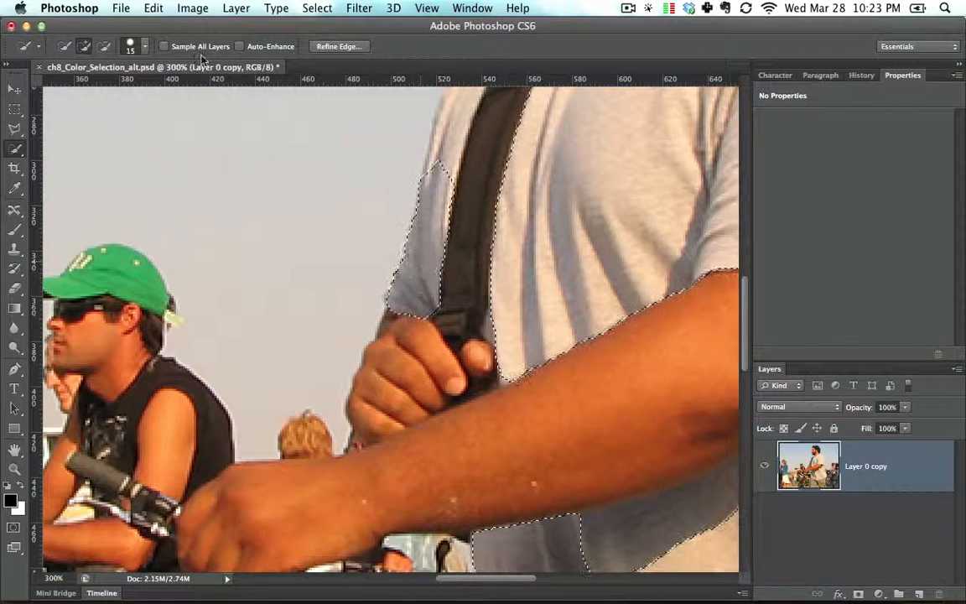
# Step: Set the Quick Selection brush to 6 px and try to extend the selection up the shirt strip beyond the bag strap
pyautogui.click(130, 47)
pyautogui.moveTo(71, 87); pyautogui.dragTo(67, 87)
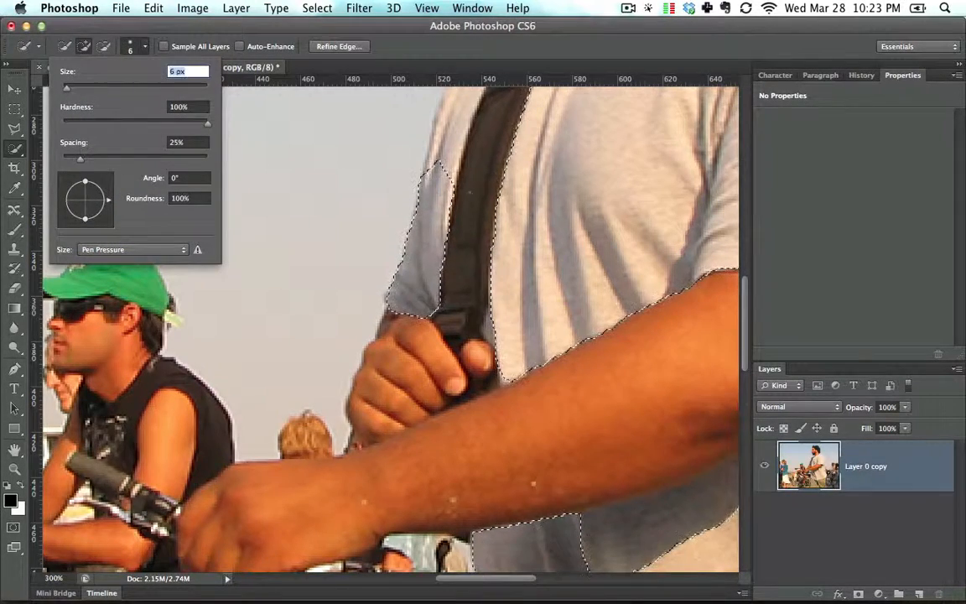
pyautogui.press('space')
pyautogui.click(465, 273)
pyautogui.click(580, 229)
pyautogui.moveTo(472, 236); pyautogui.dragTo(454, 215)
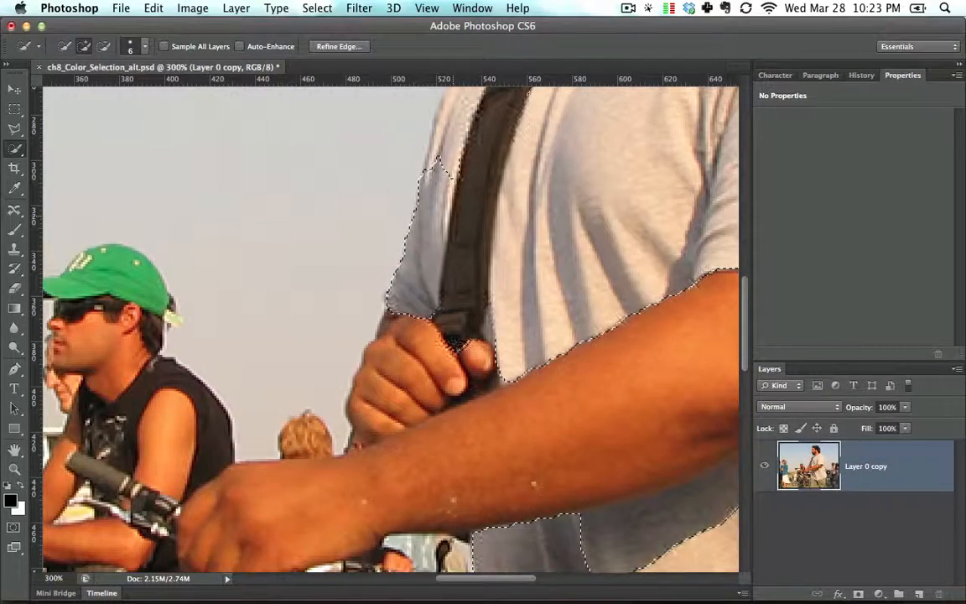
# Step: Undo the strokes that spilled onto the bag strap and add the remaining shirt strip up to the far shoulder
pyautogui.press('space')
pyautogui.moveTo(466, 154); pyautogui.dragTo(446, 263)
pyautogui.press('super+z')
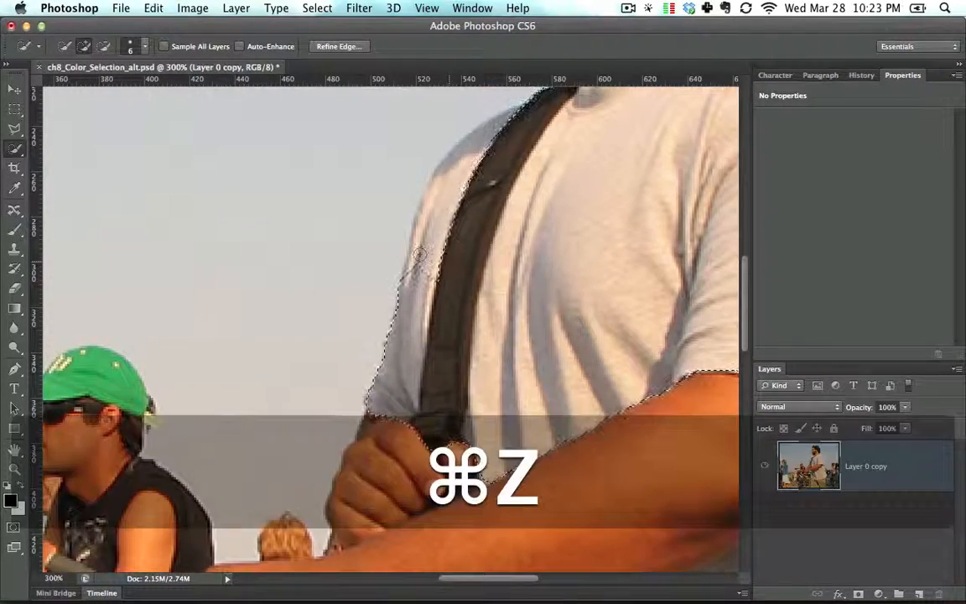
pyautogui.press('alt+super+z')
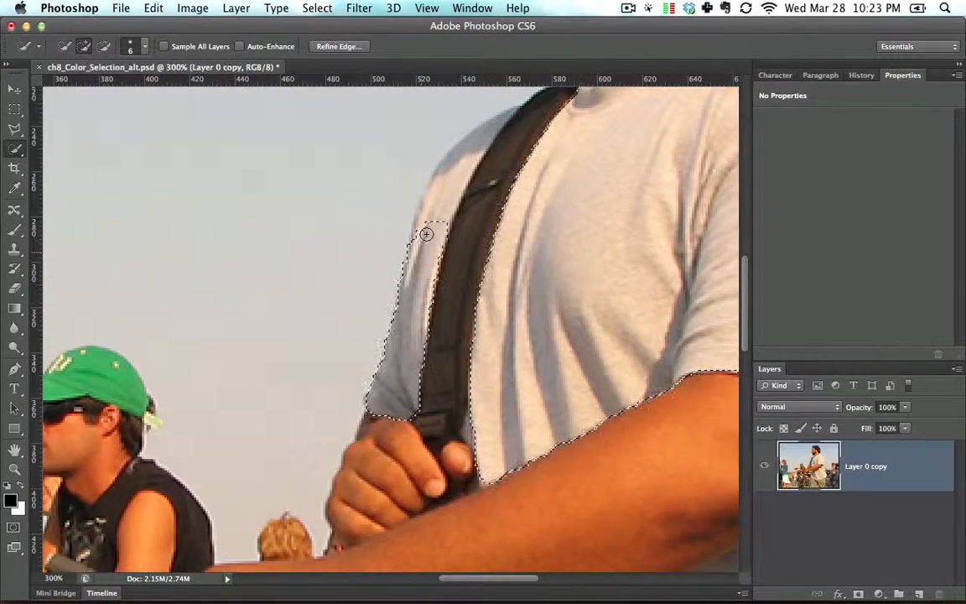
pyautogui.press('space')
pyautogui.moveTo(442, 217)
pyautogui.mouseDown()
pyautogui.moveTo(399, 308)
pyautogui.moveTo(433, 246)
pyautogui.mouseUp()
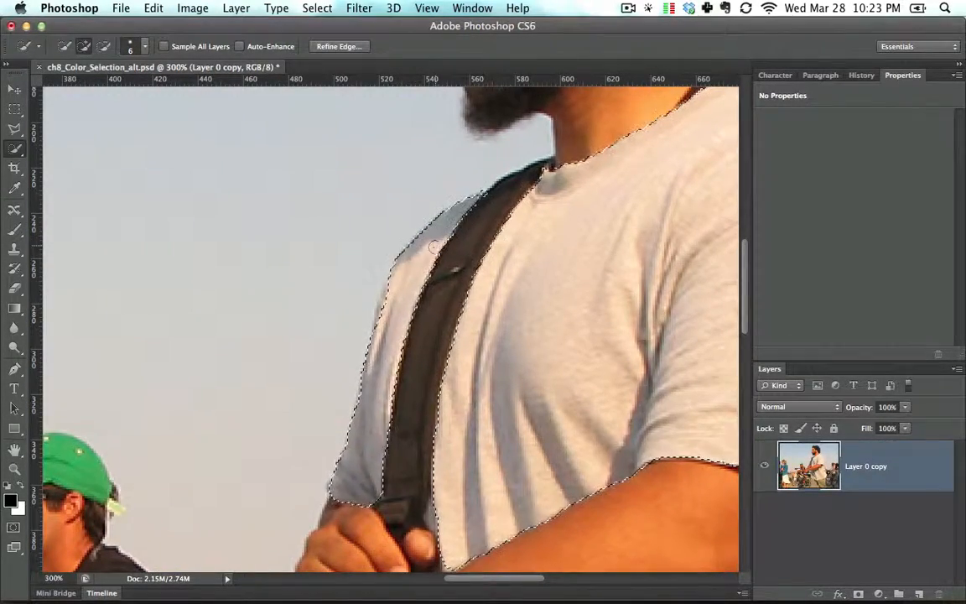
# Step: Add the dark sleeve opening behind the elbow to the shirt selection
pyautogui.press('space')
pyautogui.scroll(-10, 433, 247)
pyautogui.hscroll(10, 432, 246)
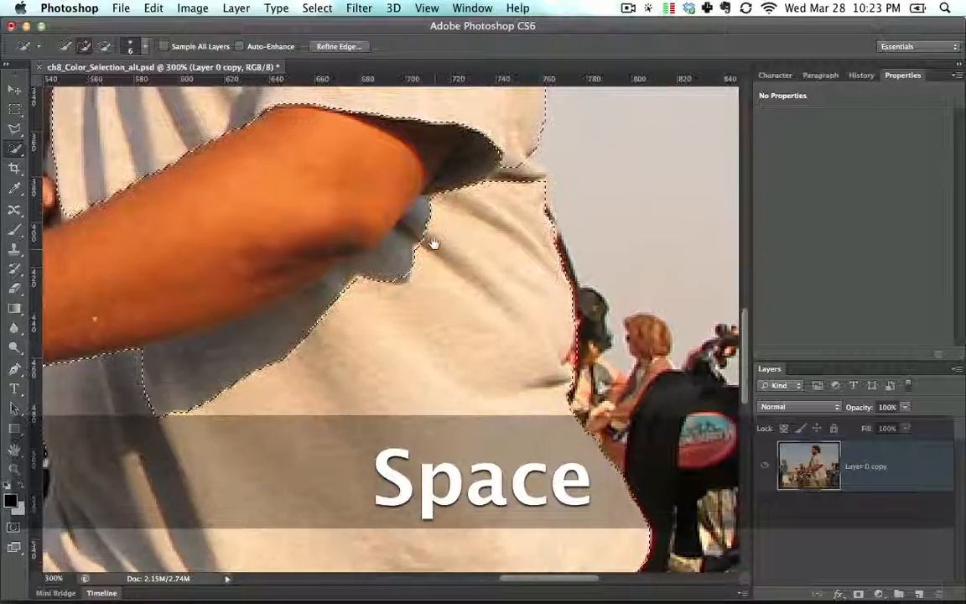
pyautogui.moveTo(456, 183); pyautogui.dragTo(472, 157)
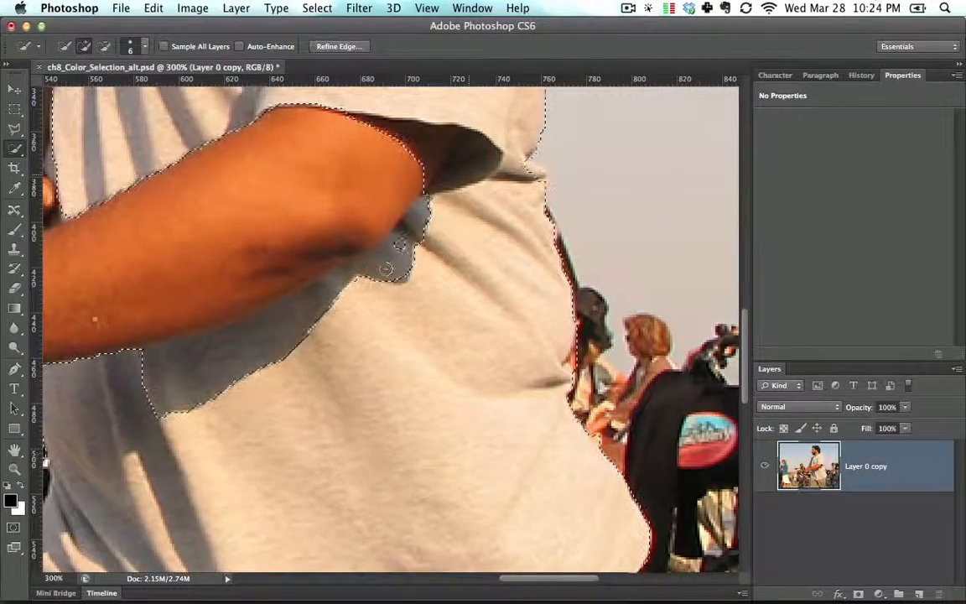
# Step: Try to add the shaded shirt area below the forearm with the Quick Selection tool
pyautogui.press('space')
pyautogui.hscroll(-10, 399, 244)
pyautogui.scroll(3, 400, 243)
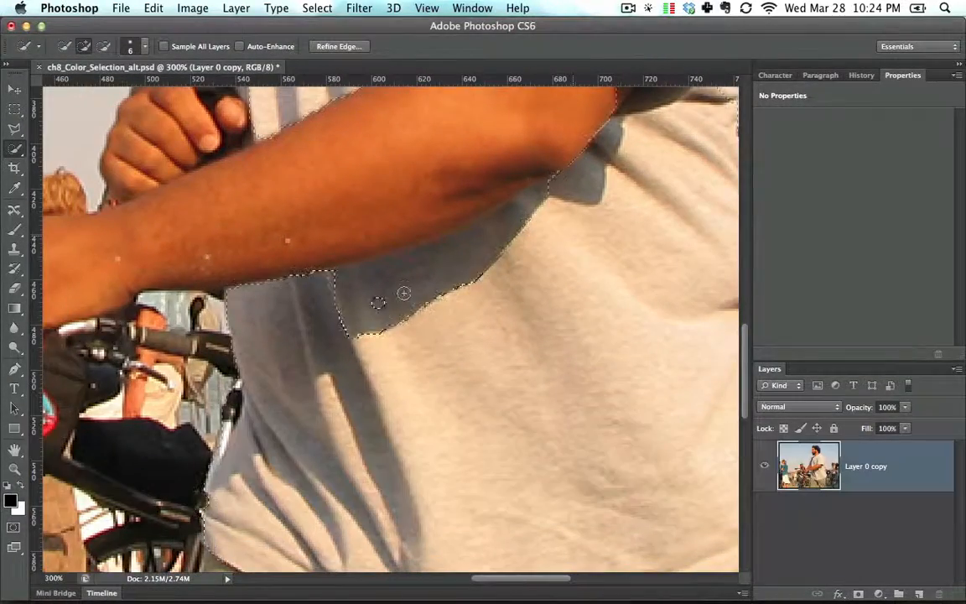
pyautogui.moveTo(404, 293)
pyautogui.mouseDown()
pyautogui.moveTo(337, 250)
pyautogui.moveTo(431, 269)
pyautogui.moveTo(400, 228)
pyautogui.mouseUp()
pyautogui.press('super+z')
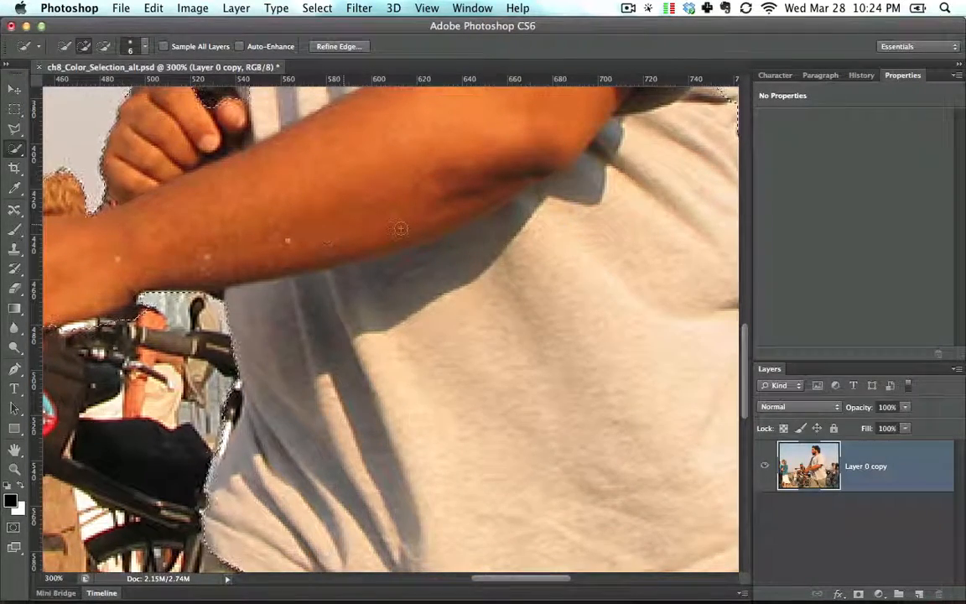
pyautogui.press('super+z')
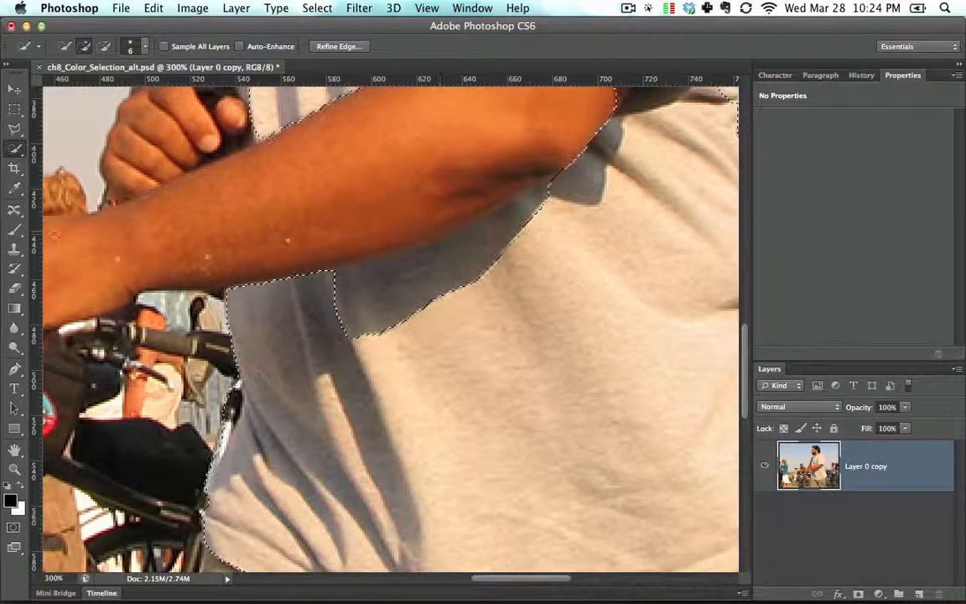
# Step: Add the shaded shirt area below the forearm with the Polygonal Lasso, following the arm's lower edge up to the elbow
pyautogui.click(15, 128)
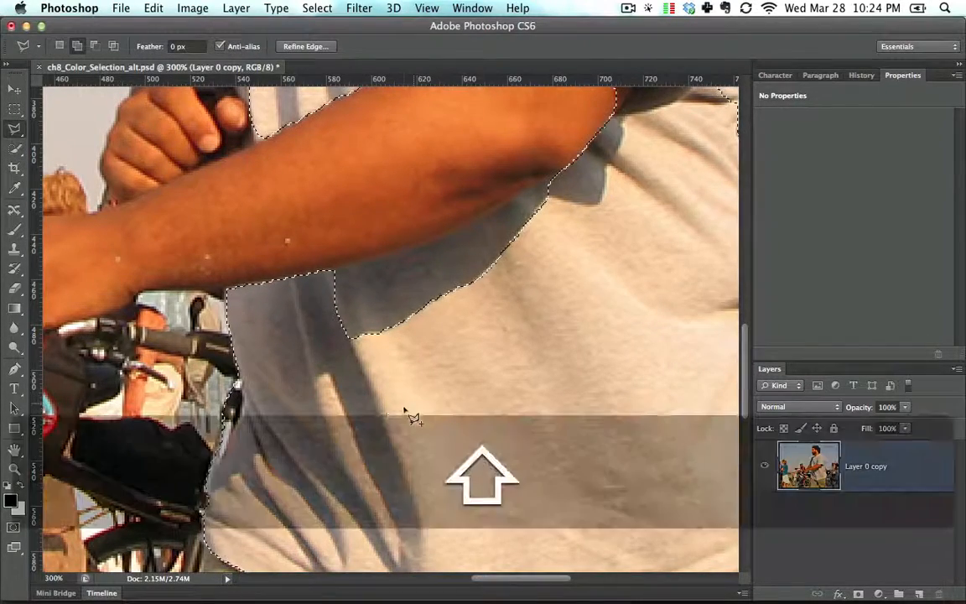
pyautogui.keyDown('shift'); pyautogui.click(403, 408); pyautogui.keyUp('shift')
pyautogui.click(309, 334)
pyautogui.click(308, 279)
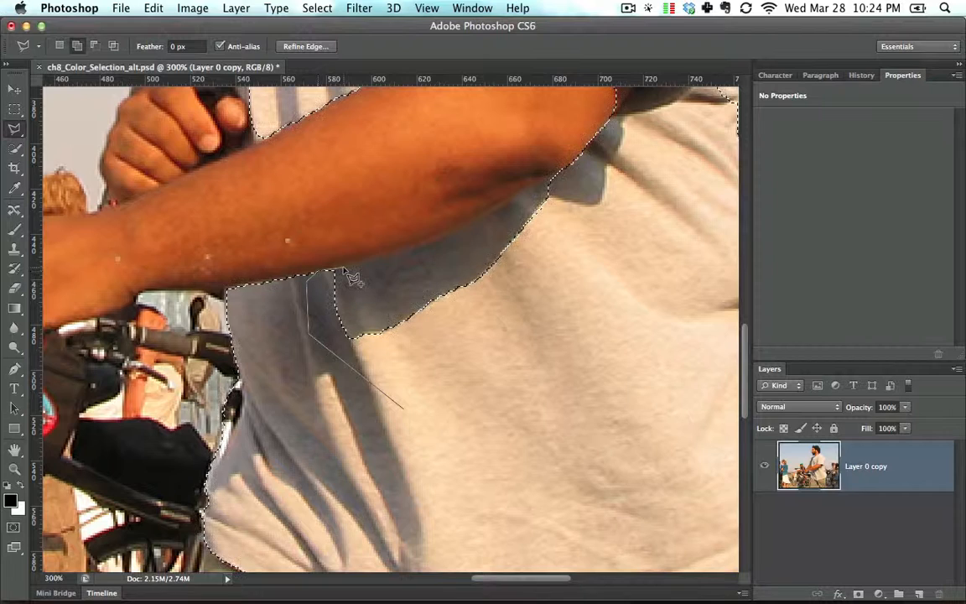
pyautogui.click(451, 238)
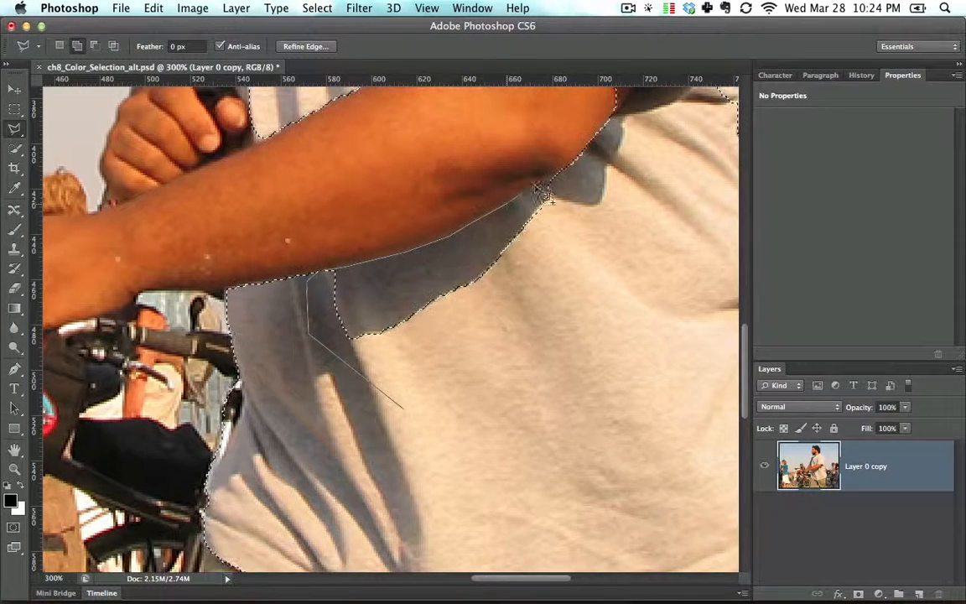
pyautogui.click(564, 172)
pyautogui.click(614, 261)
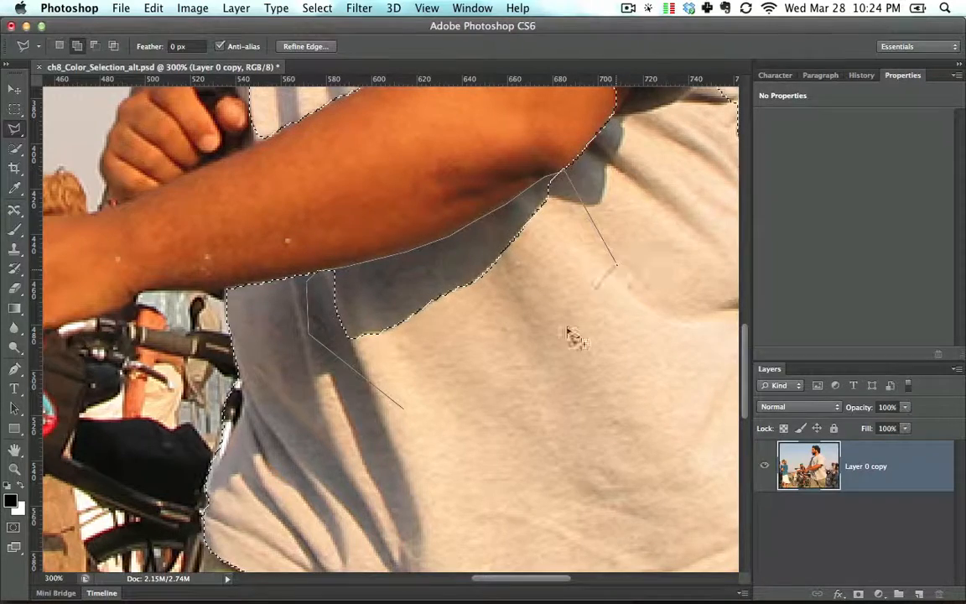
pyautogui.doubleClick(490, 396)
# Step: Add the missed shirt corner between thumb and forearm and the sliver beside the bag strap with the Polygonal Lasso
pyautogui.press('space')
pyautogui.moveTo(406, 250); pyautogui.dragTo(538, 413)
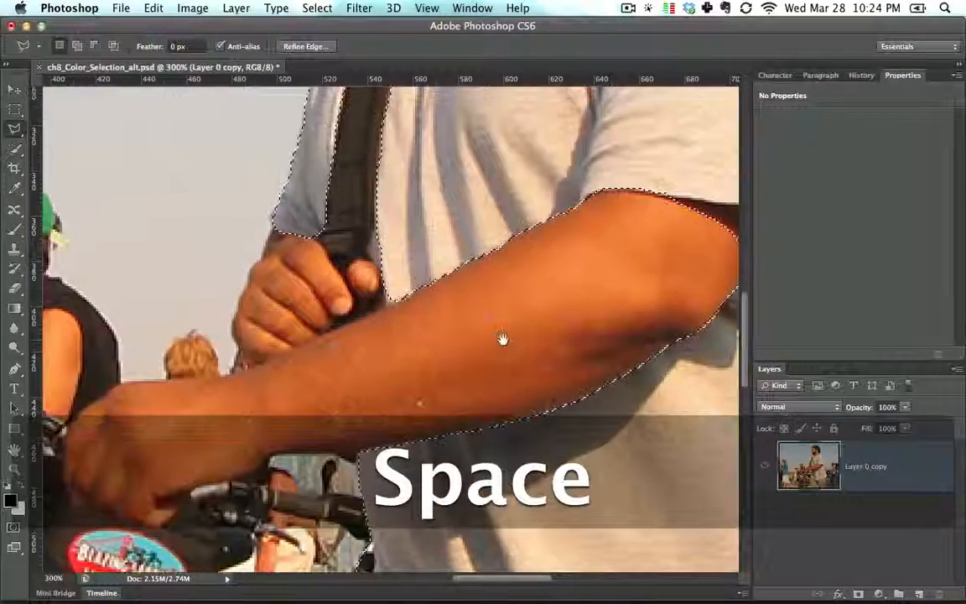
pyautogui.keyDown('shift'); pyautogui.click(425, 274); pyautogui.keyUp('shift')
pyautogui.click(397, 304)
pyautogui.click(378, 313)
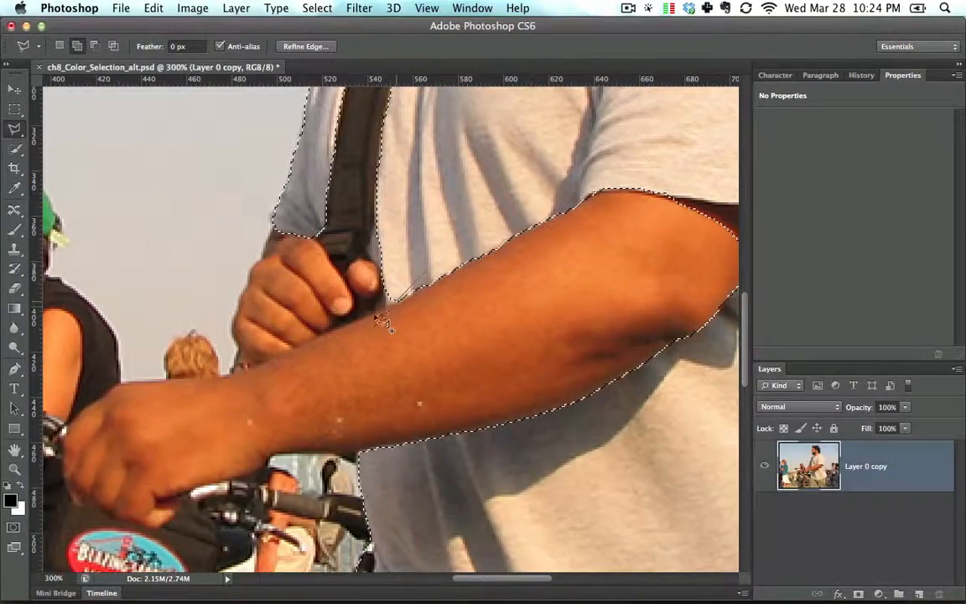
pyautogui.click(385, 290)
pyautogui.doubleClick(411, 256)
pyautogui.keyDown('shift'); pyautogui.click(397, 267); pyautogui.keyUp('shift')
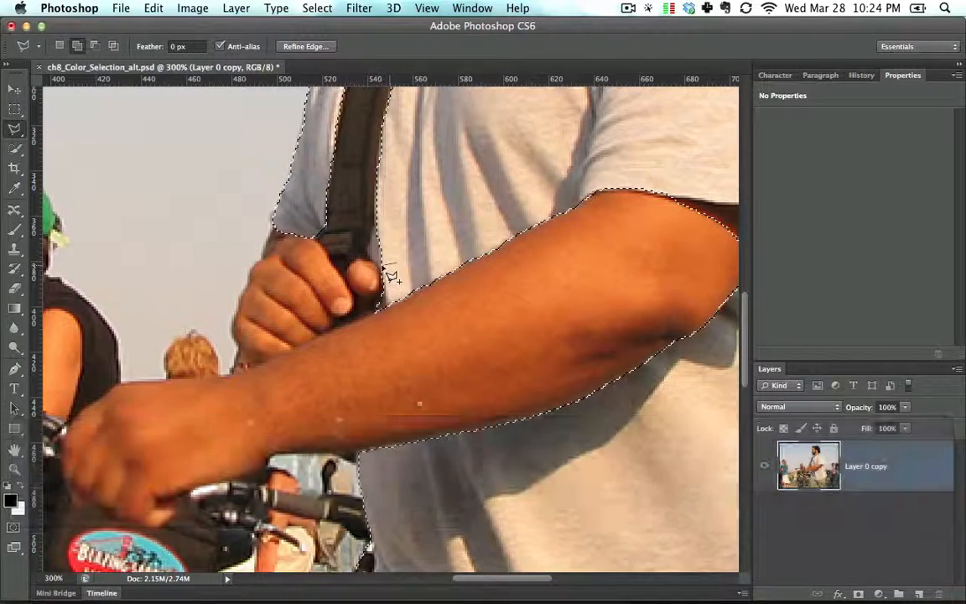
pyautogui.click(381, 265)
pyautogui.click(365, 250)
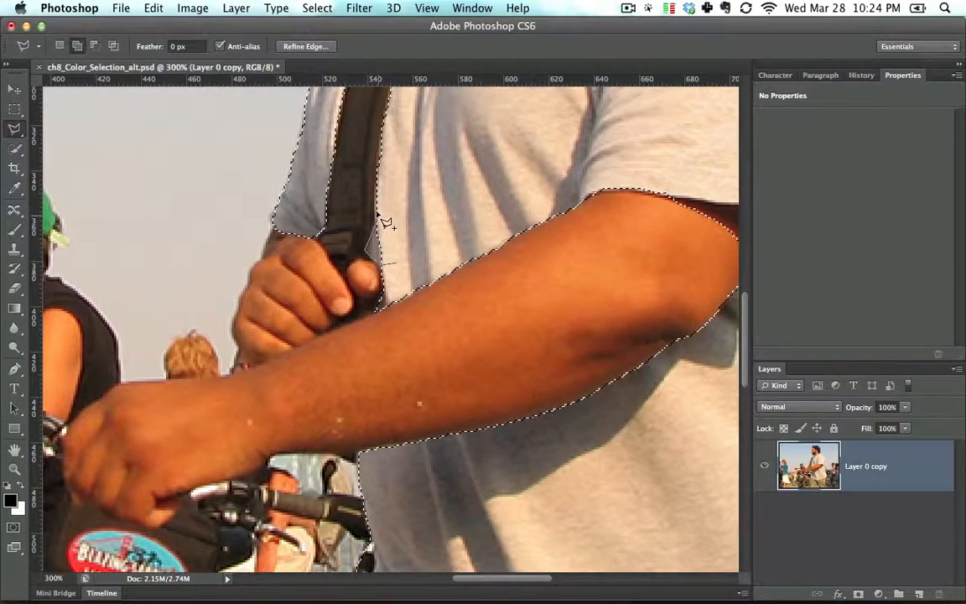
# Step: Subtract the upper arm visible inside the sleeve opening from the selection with the Polygonal Lasso
pyautogui.press('space')
pyautogui.moveTo(520, 209); pyautogui.dragTo(335, 280)
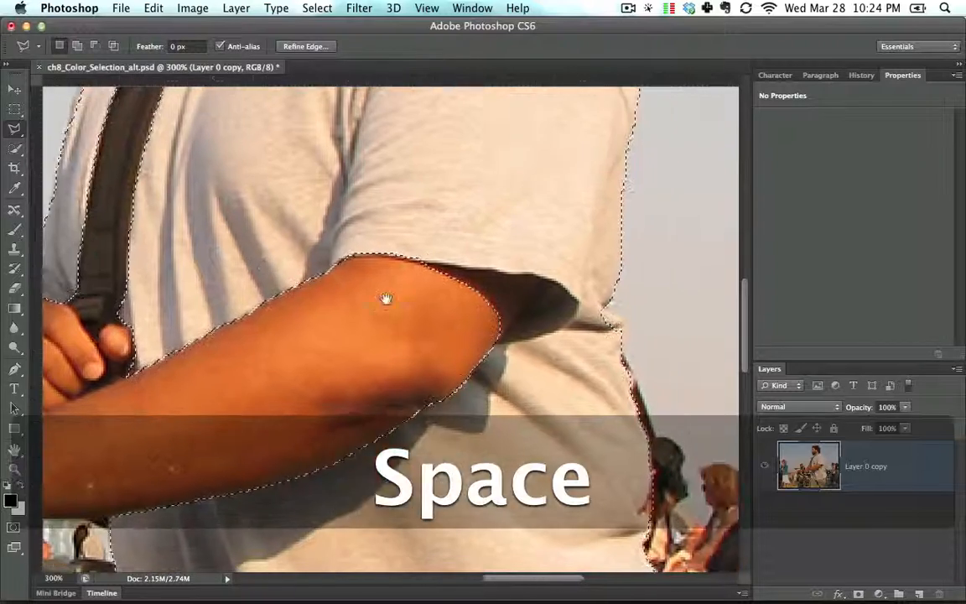
pyautogui.keyDown('alt'); pyautogui.click(402, 288); pyautogui.keyUp('alt')
pyautogui.click(418, 261)
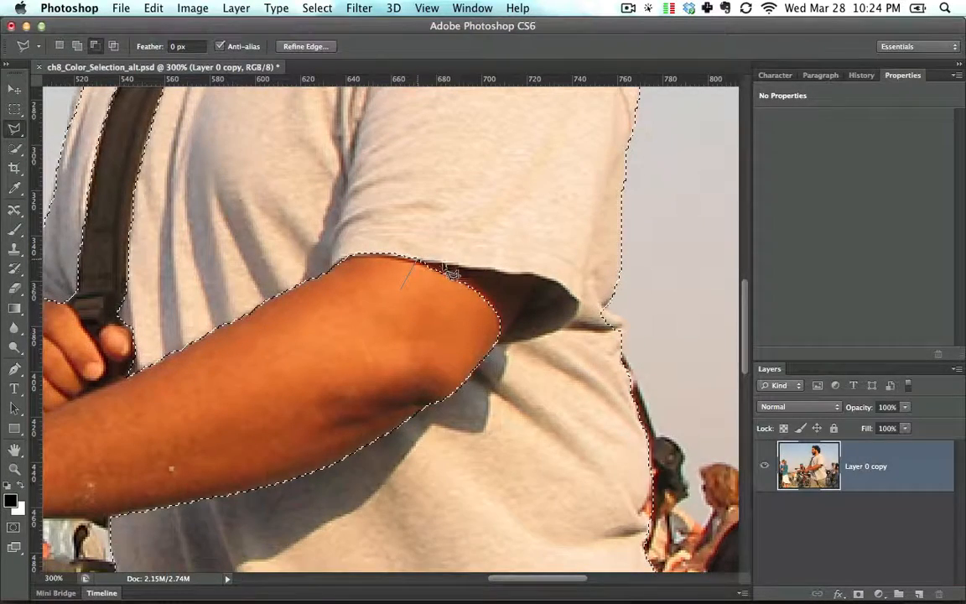
pyautogui.click(544, 278)
pyautogui.click(505, 342)
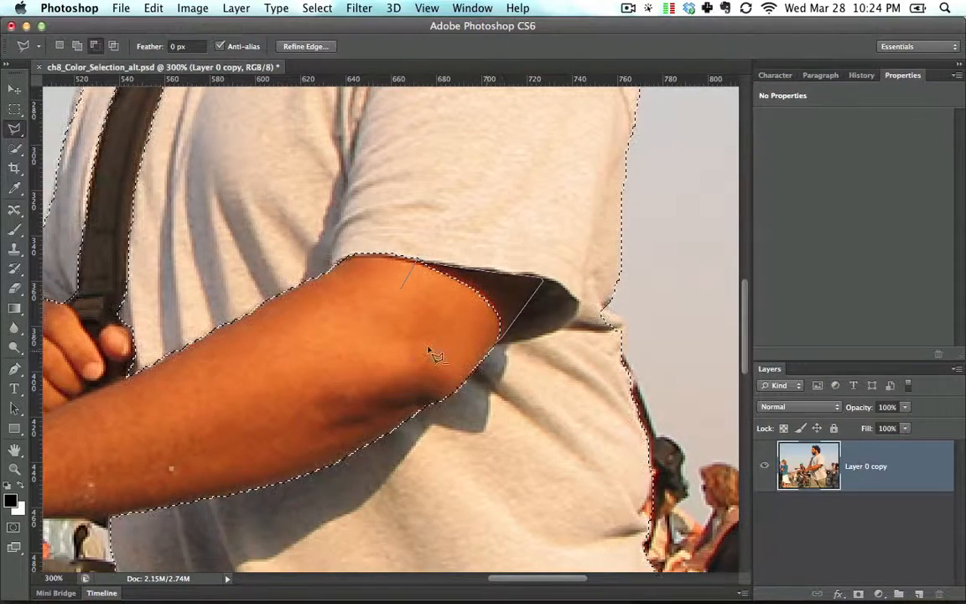
# Step: Open Refine Edge for the shirt selection and briefly compare the refined view with the original image
pyautogui.press('super+minus')
pyautogui.press('super+minus')
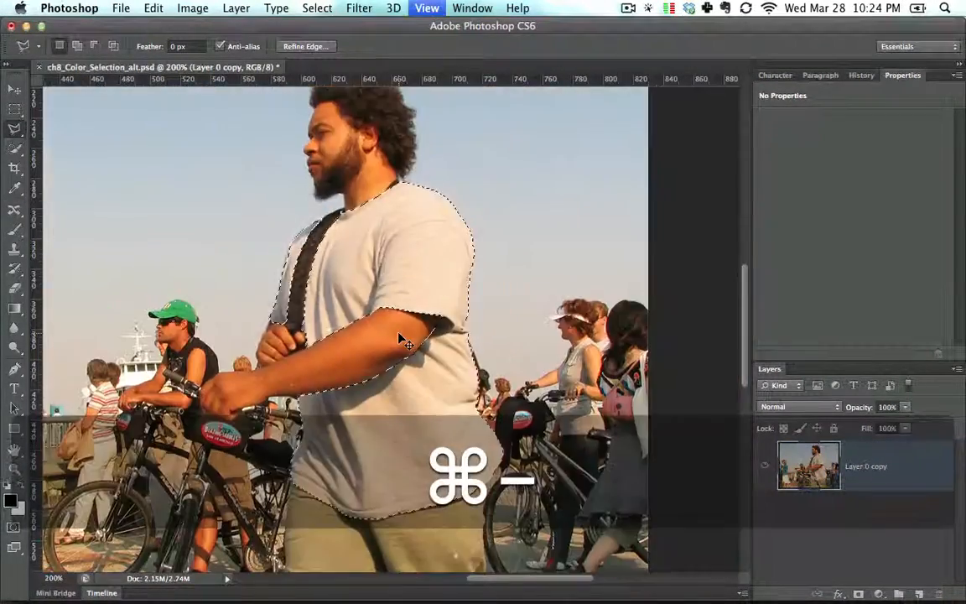
pyautogui.press('super+equal')
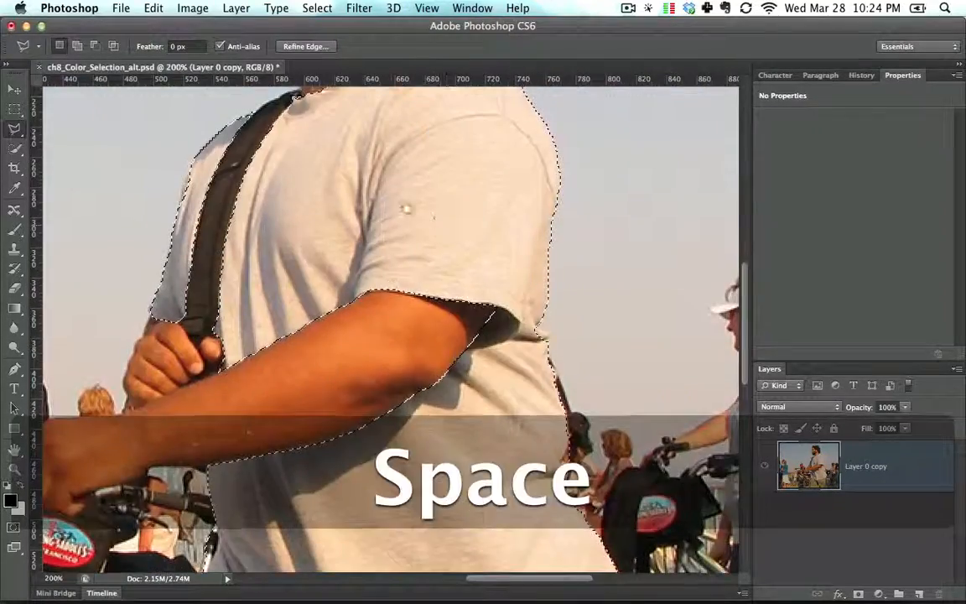
pyautogui.moveTo(381, 196); pyautogui.dragTo(457, 271)
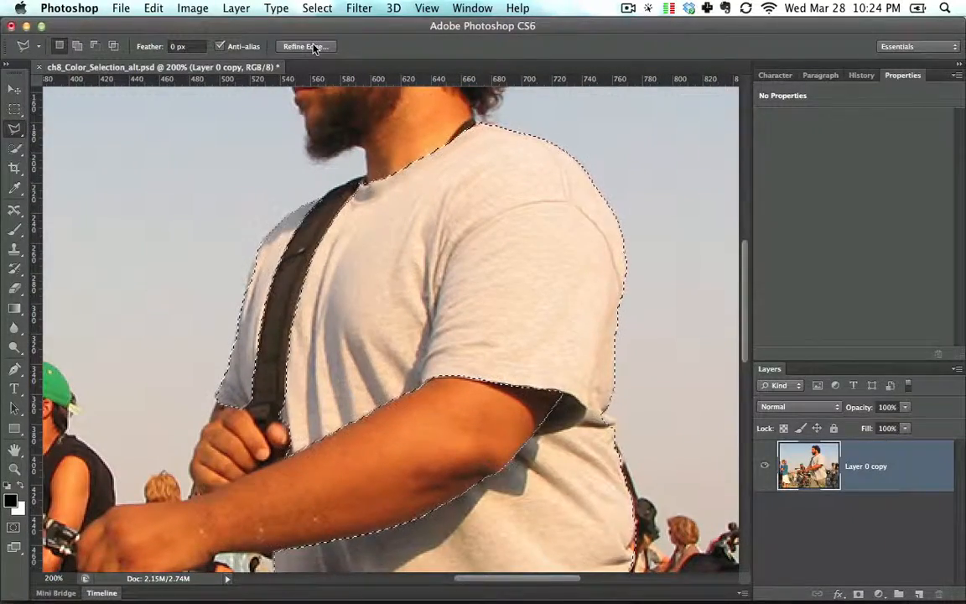
pyautogui.click(314, 47)
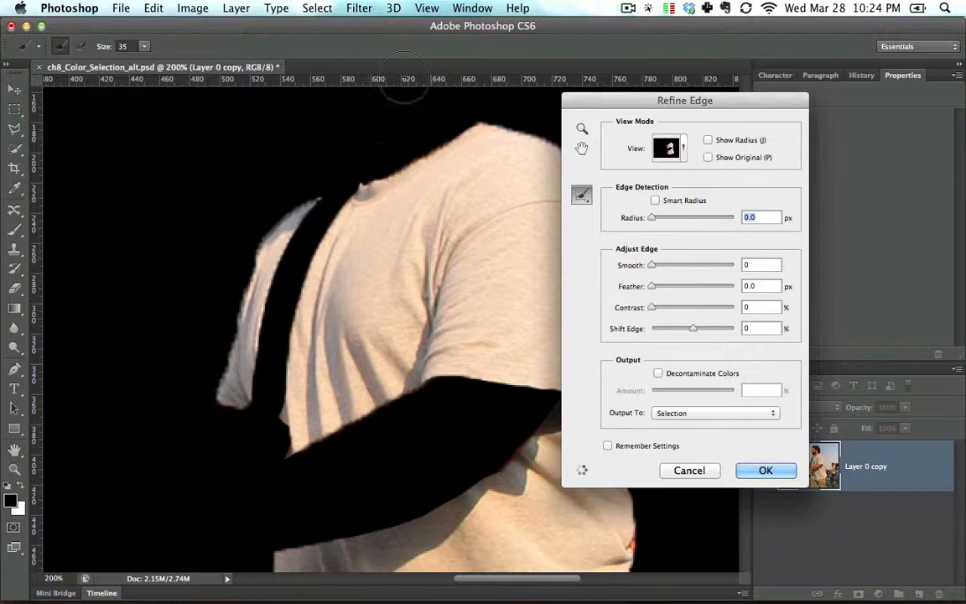
pyautogui.click(726, 159)
pyautogui.click(713, 158)
pyautogui.moveTo(683, 107); pyautogui.dragTo(724, 100)
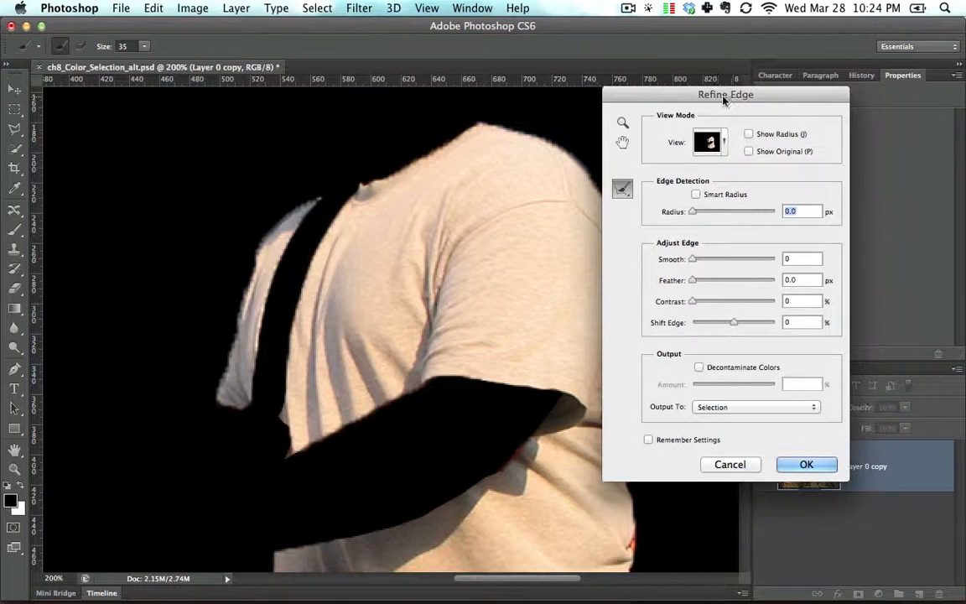
# Step: Refine the shirt selection's edge with a 1.0 px feather, 1% contrast and +7% shift edge, output as a selection
pyautogui.click(697, 286)
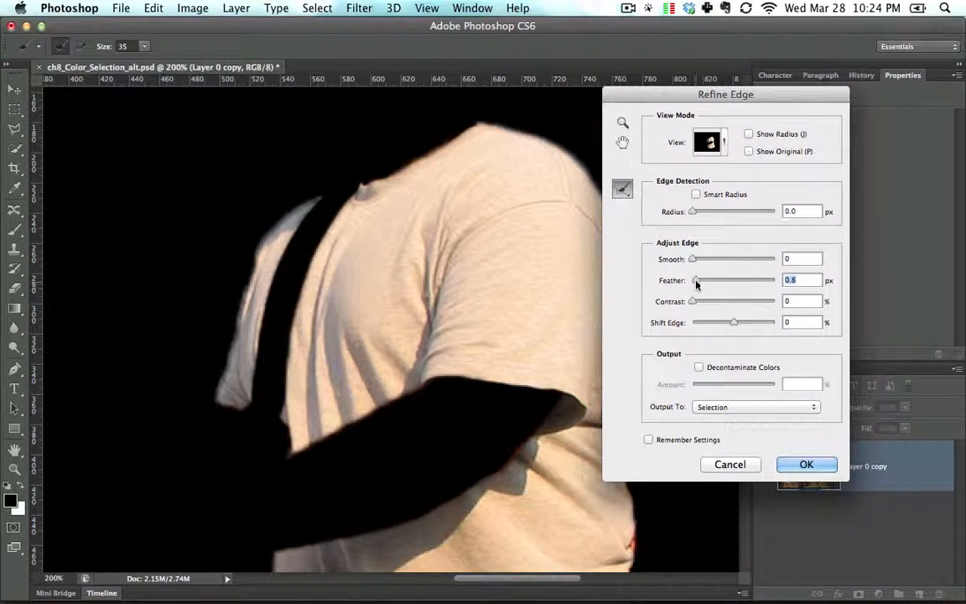
pyautogui.moveTo(739, 325)
pyautogui.mouseDown()
pyautogui.moveTo(761, 324)
pyautogui.moveTo(733, 326)
pyautogui.mouseUp()
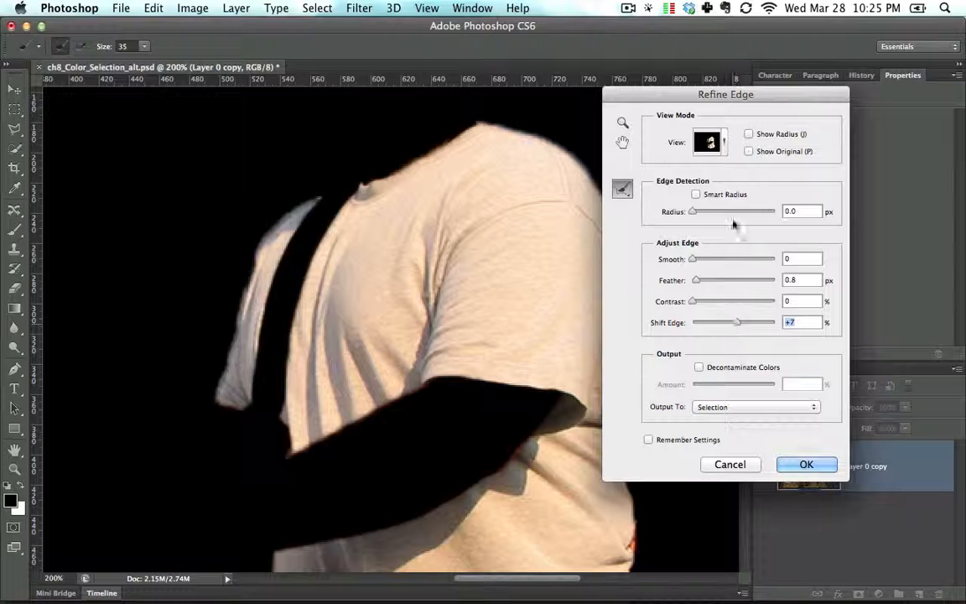
pyautogui.click(709, 142)
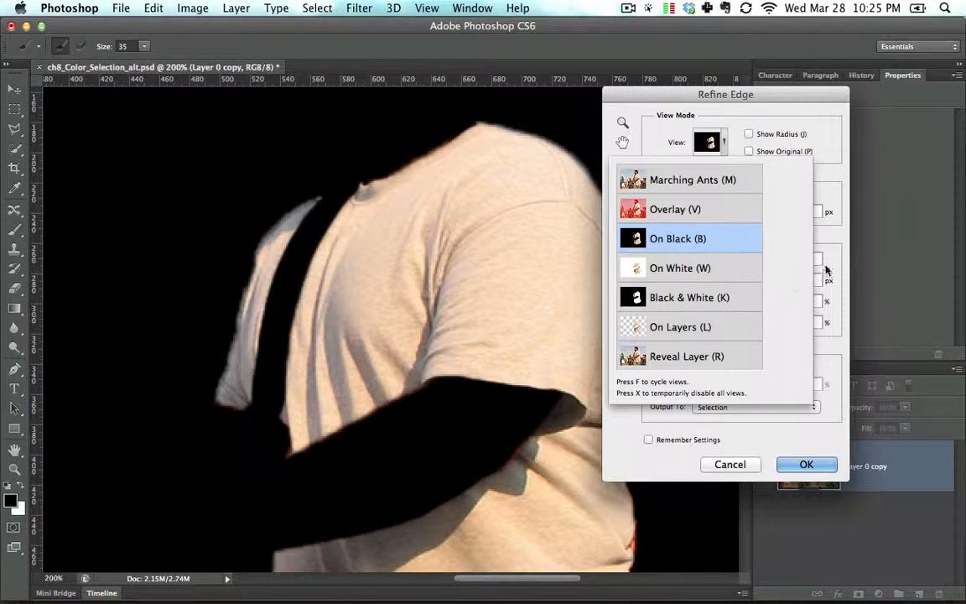
pyautogui.click(827, 269)
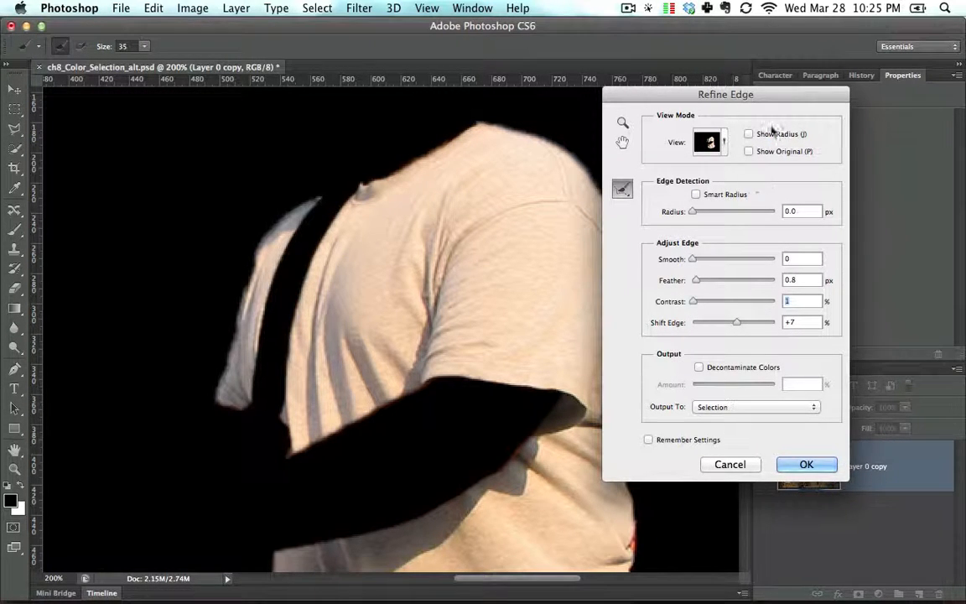
pyautogui.click(692, 281)
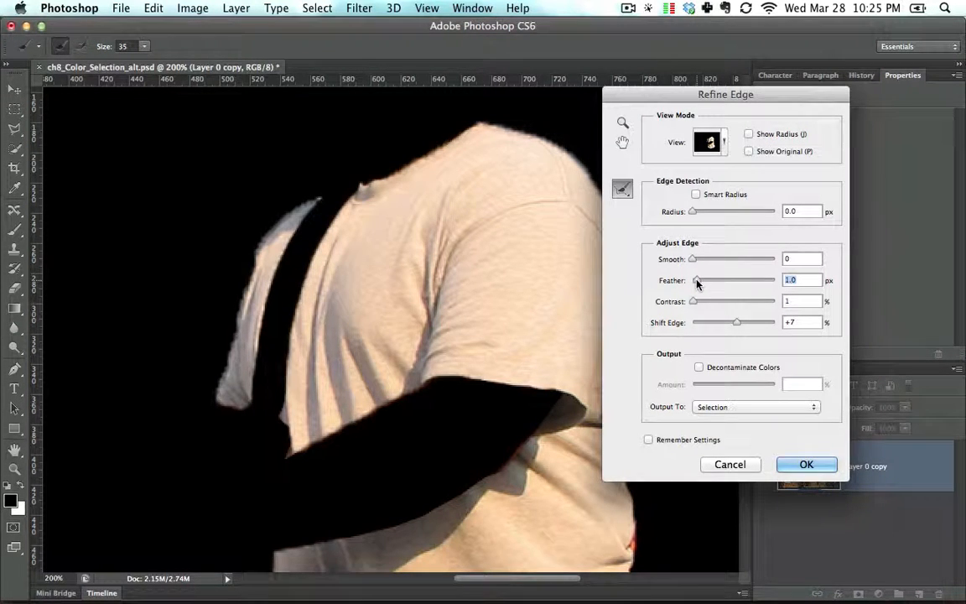
pyautogui.click(799, 466)
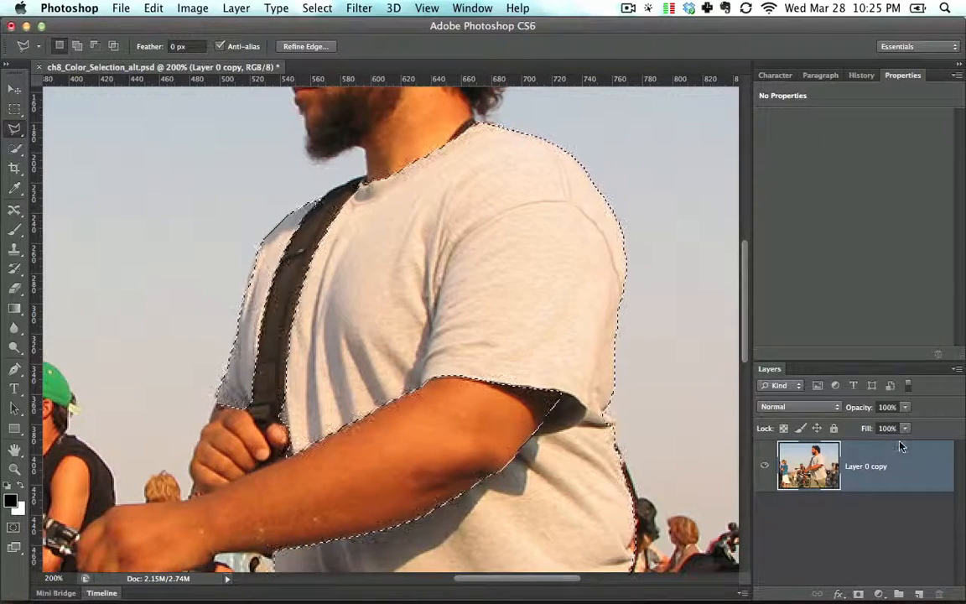
# Step: Add a Hue/Saturation adjustment layer masked to the shirt, try a hue of +82 and settle on -132
pyautogui.click(879, 594)
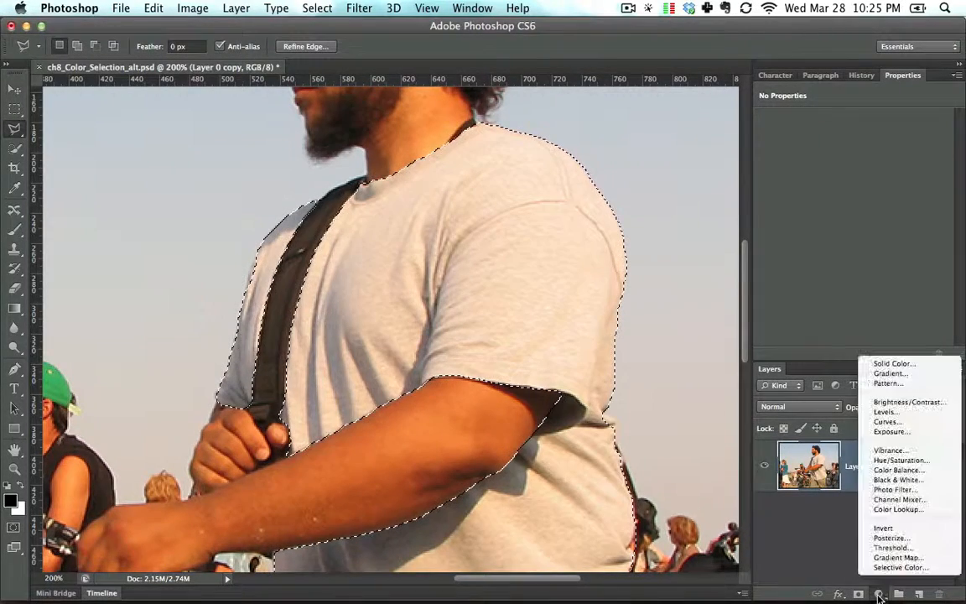
pyautogui.click(903, 461)
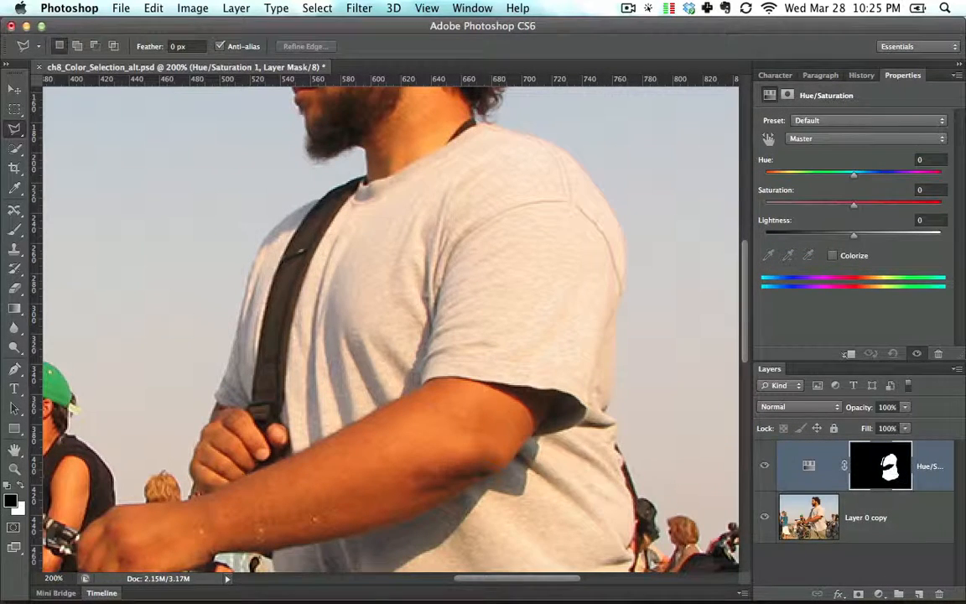
pyautogui.moveTo(854, 173); pyautogui.dragTo(907, 177)
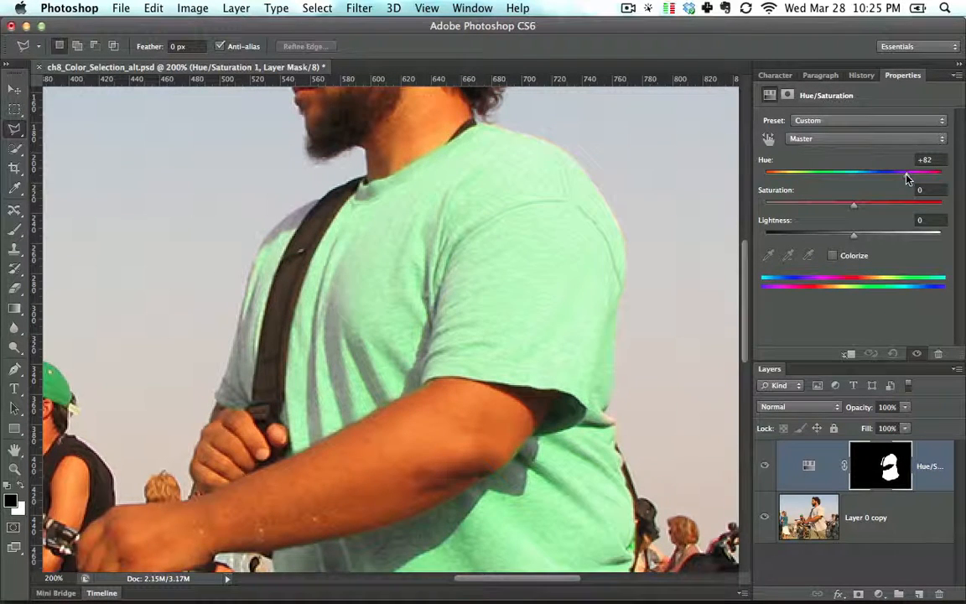
pyautogui.press('super+minus')
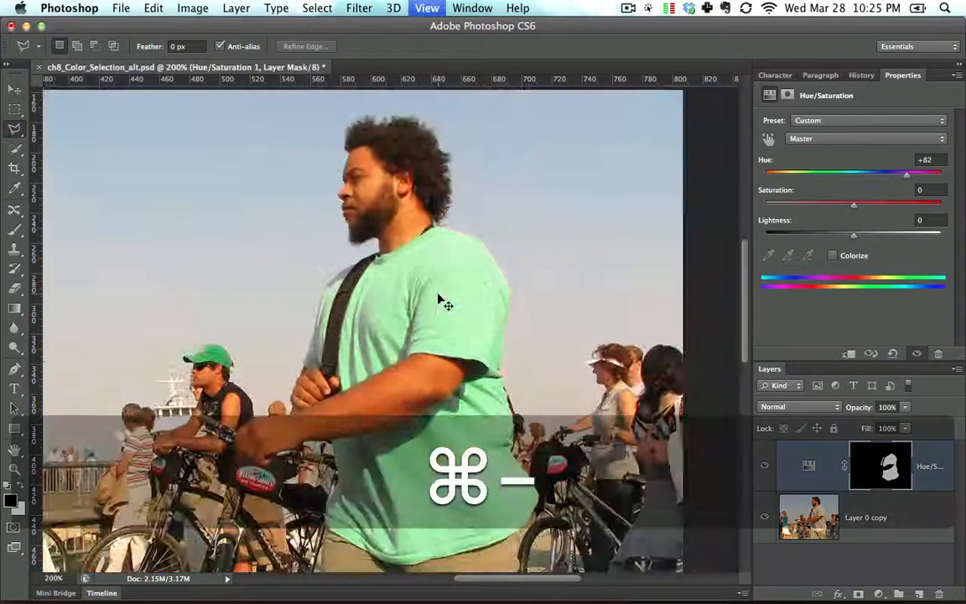
pyautogui.moveTo(879, 181); pyautogui.dragTo(782, 179)
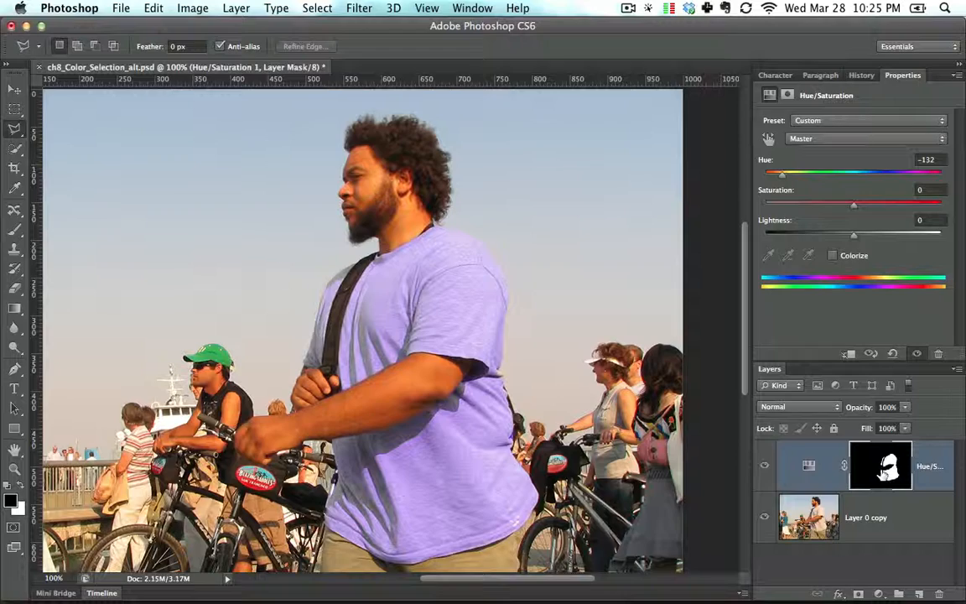
# Step: Examine the Hue/Saturation layer's mask on its own and compare the mask's properties with the adjustment's properties
pyautogui.keyDown('alt'); pyautogui.click(884, 474); pyautogui.keyUp('alt')
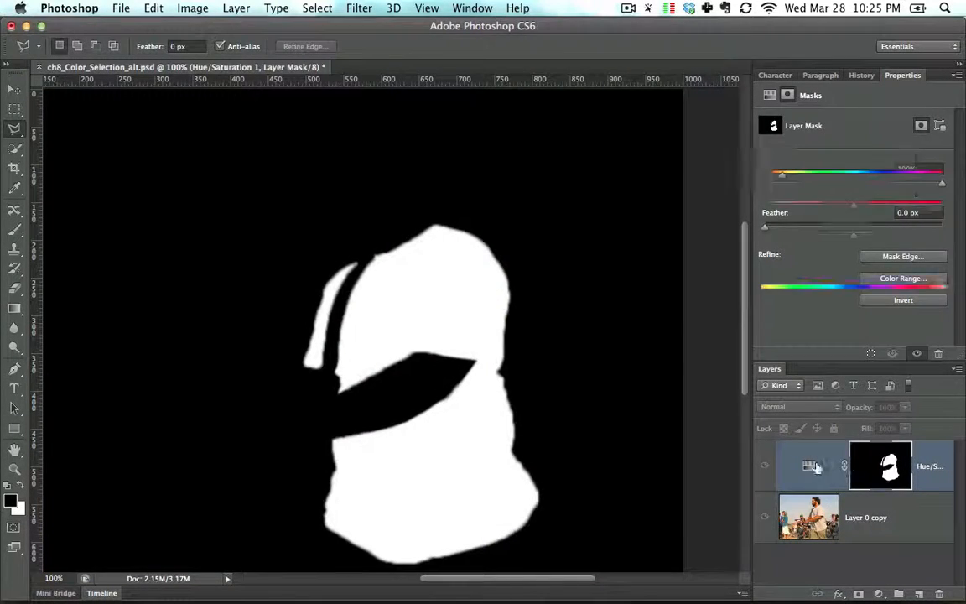
pyautogui.keyDown('alt'); pyautogui.click(885, 471); pyautogui.keyUp('alt')
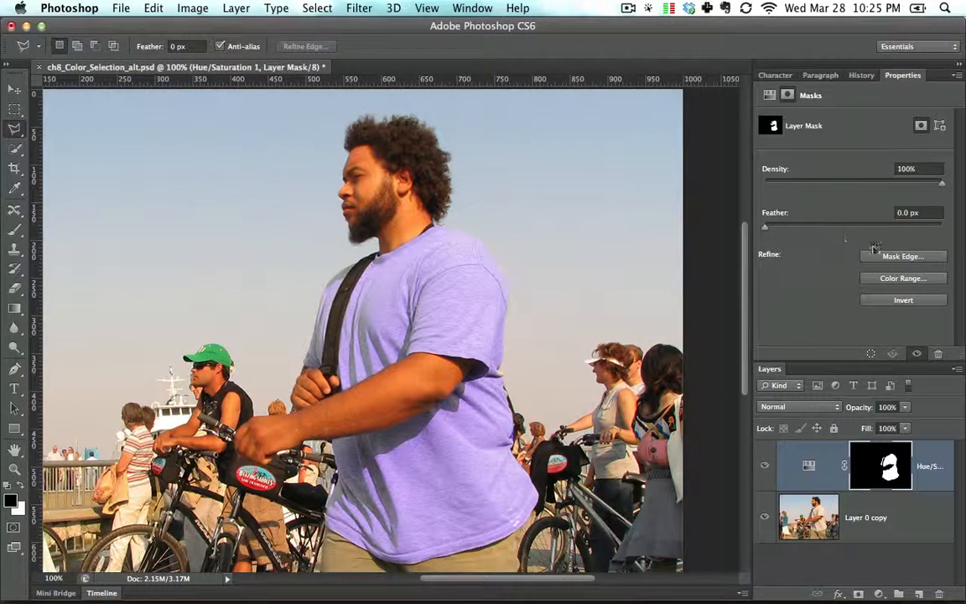
pyautogui.click(807, 468)
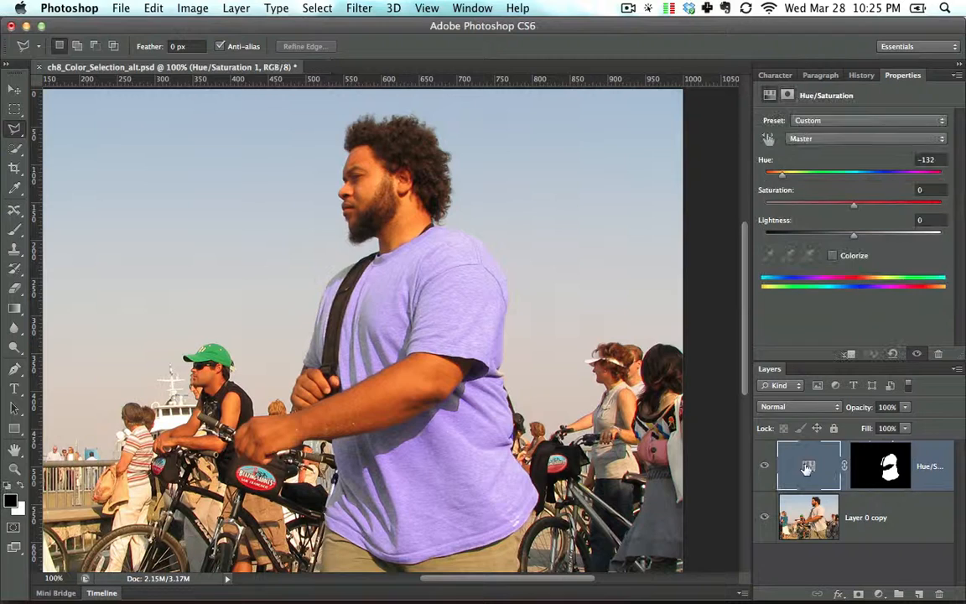
pyautogui.click(888, 471)
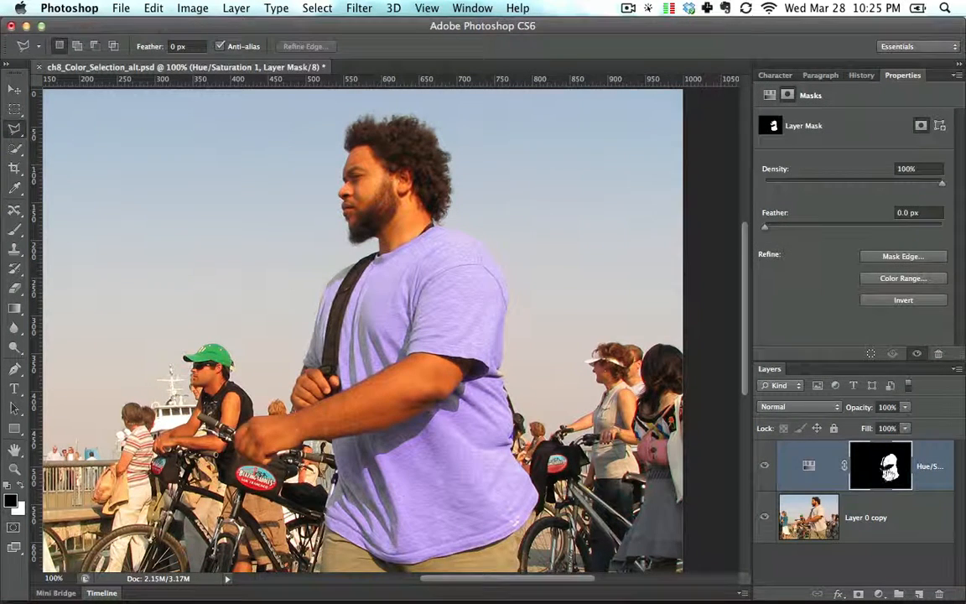
pyautogui.click(810, 469)
pyautogui.click(879, 475)
pyautogui.click(810, 473)
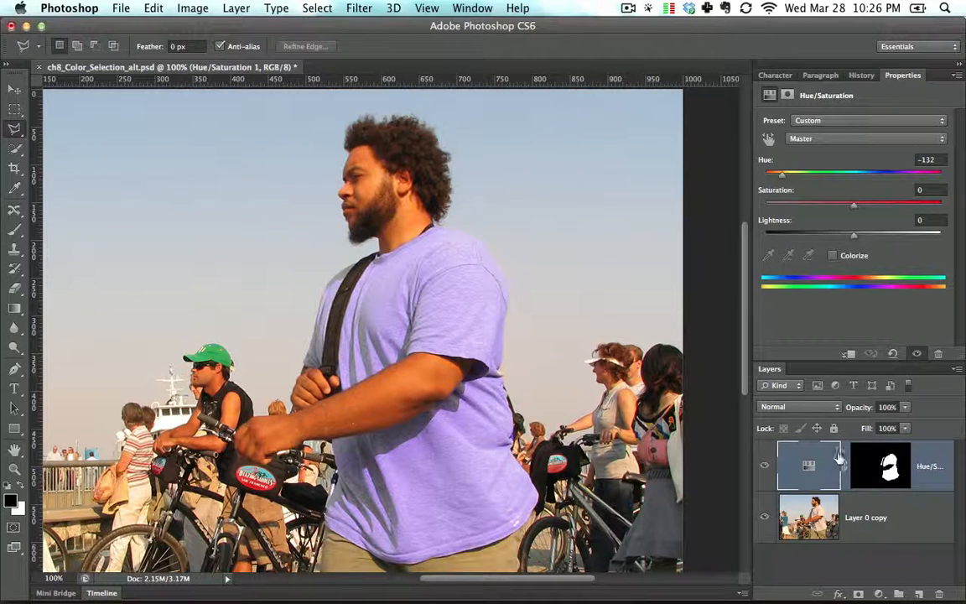
pyautogui.click(878, 471)
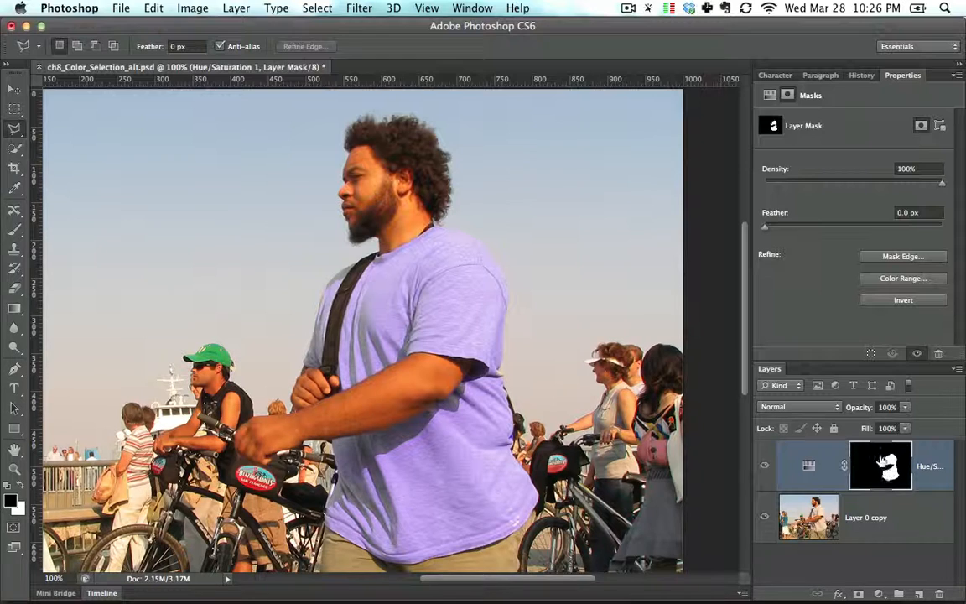
# Step: Recolour the shirt blue by setting the Hue/Saturation adjustment to hue +180, saturation +51 and lightness -12
pyautogui.click(808, 473)
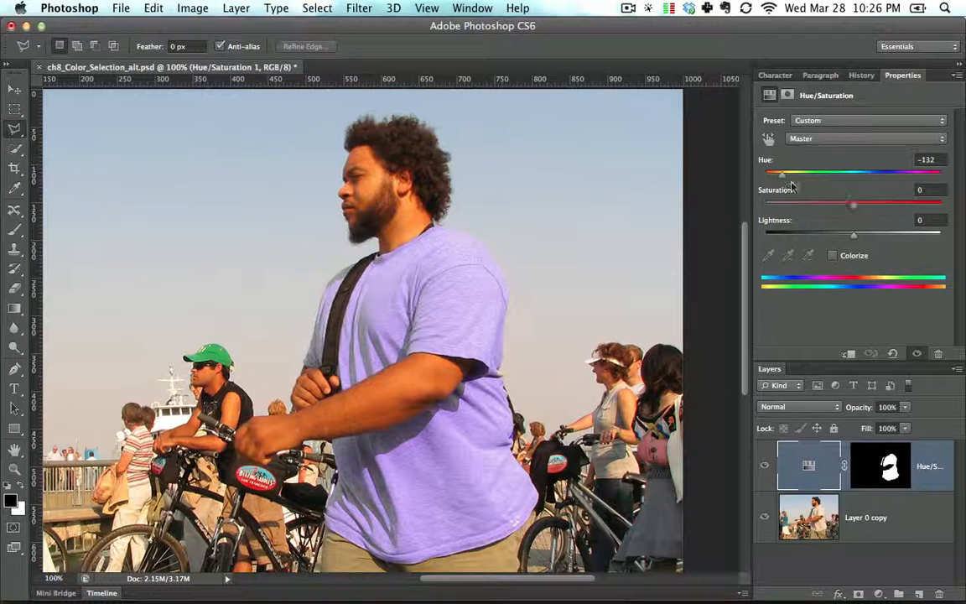
pyautogui.moveTo(783, 173); pyautogui.dragTo(960, 191)
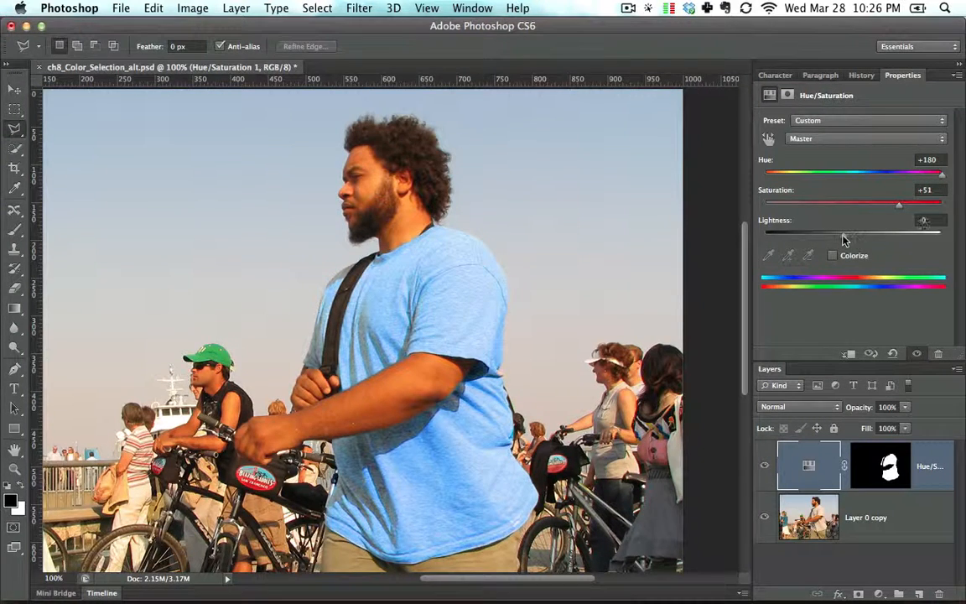
pyautogui.moveTo(844, 241); pyautogui.dragTo(843, 241)
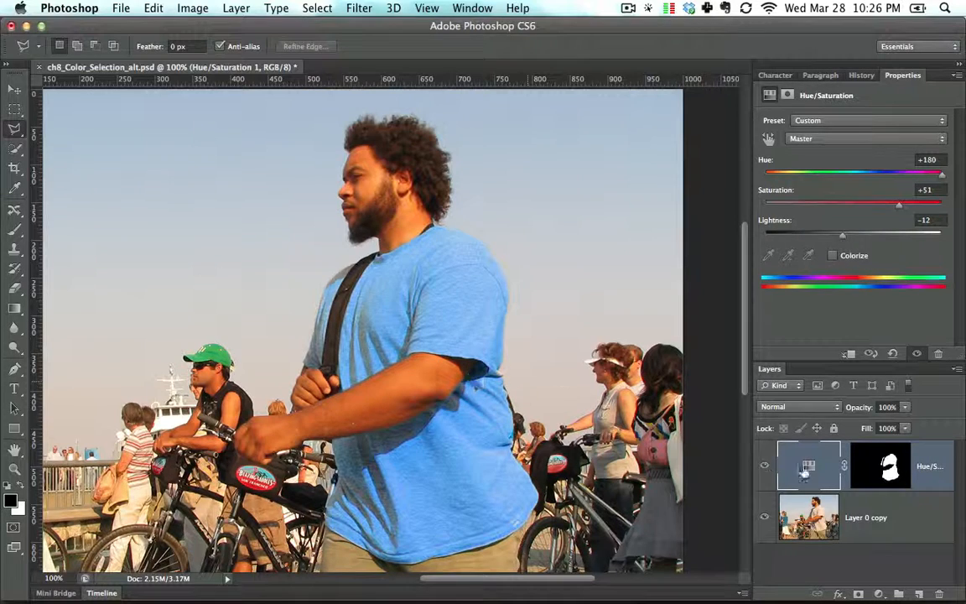
# Step: Compare the shirt with and without the colour adjustment, and inspect its edges up close around the shoulder, sleeve and waist
pyautogui.click(763, 467)
pyautogui.click(763, 468)
pyautogui.press('super+equal')
pyautogui.press('super+equal')
pyautogui.press('super+minus')
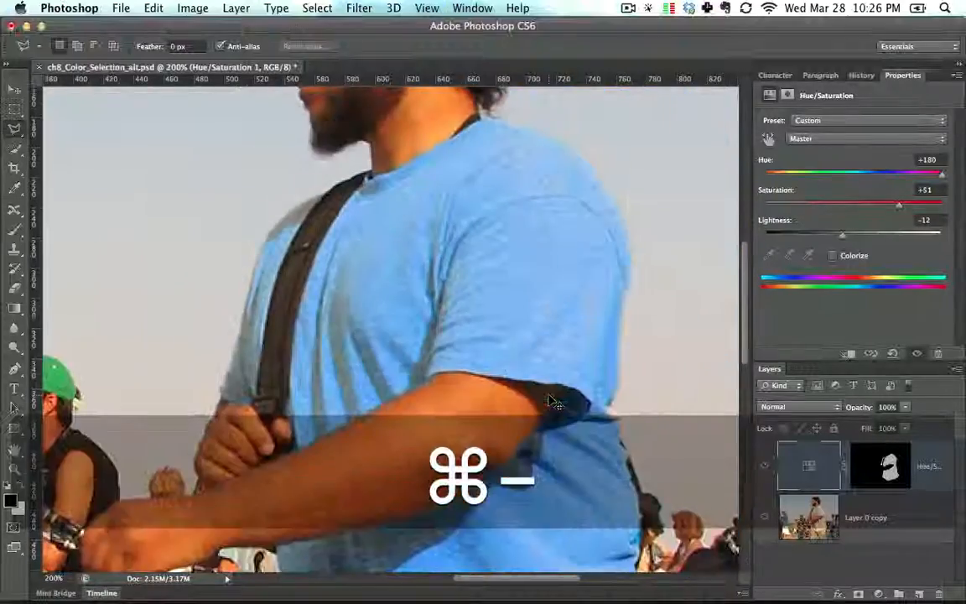
pyautogui.press('super+0')
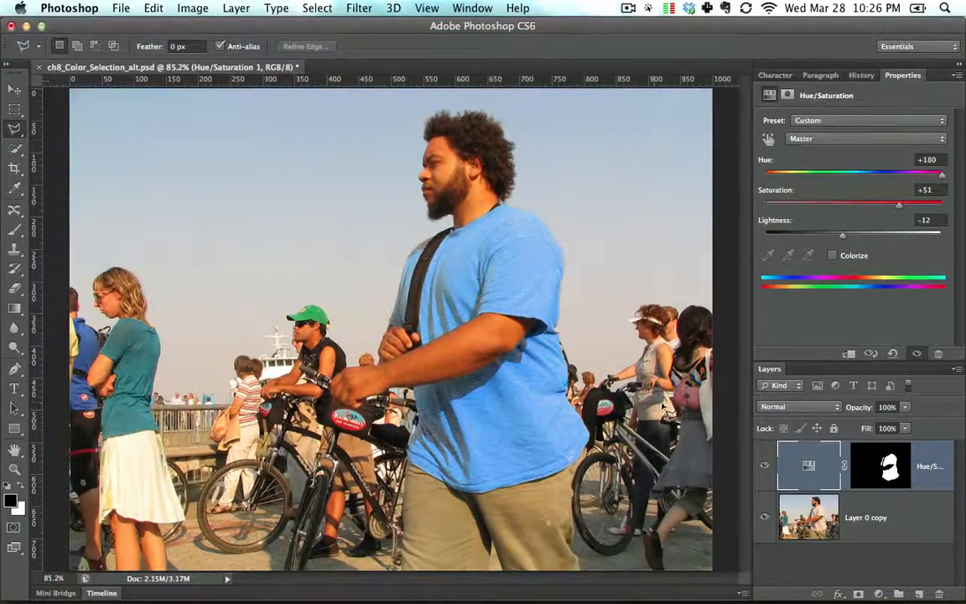
pyautogui.press('super+equal')
pyautogui.press('super+equal')
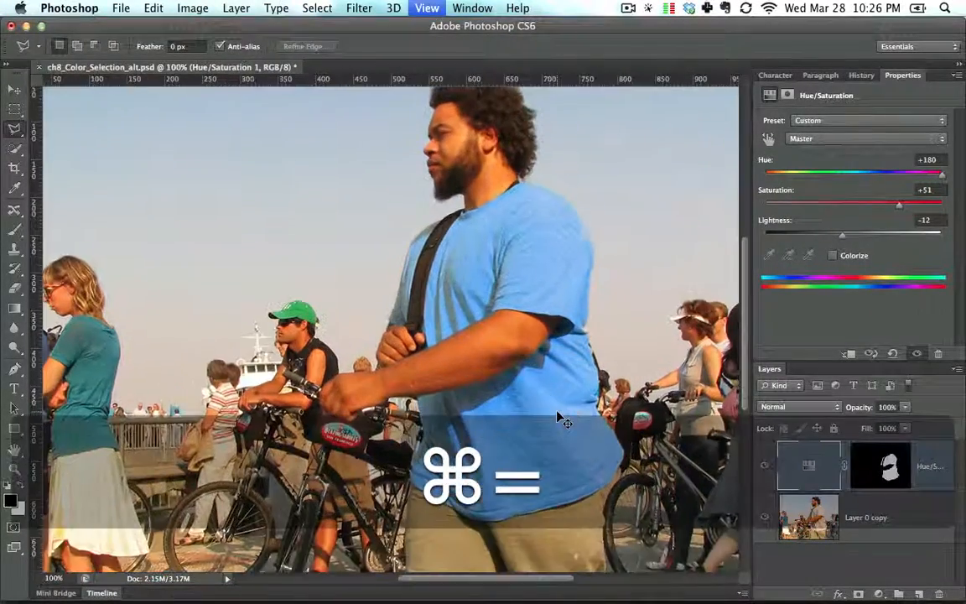
pyautogui.press('space')
pyautogui.moveTo(501, 297); pyautogui.dragTo(394, 424)
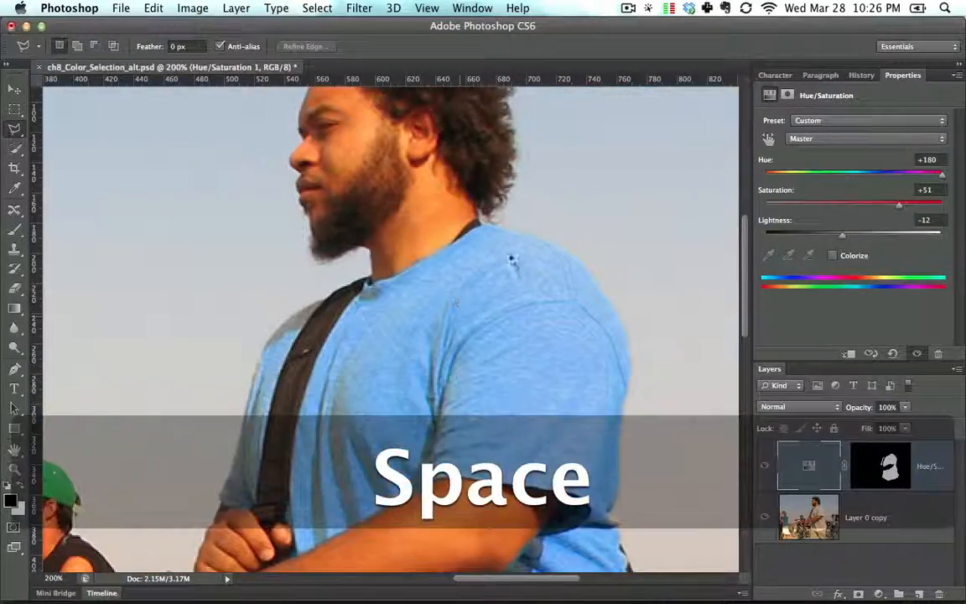
pyautogui.moveTo(671, 285); pyautogui.dragTo(369, 74)
pyautogui.press('space')
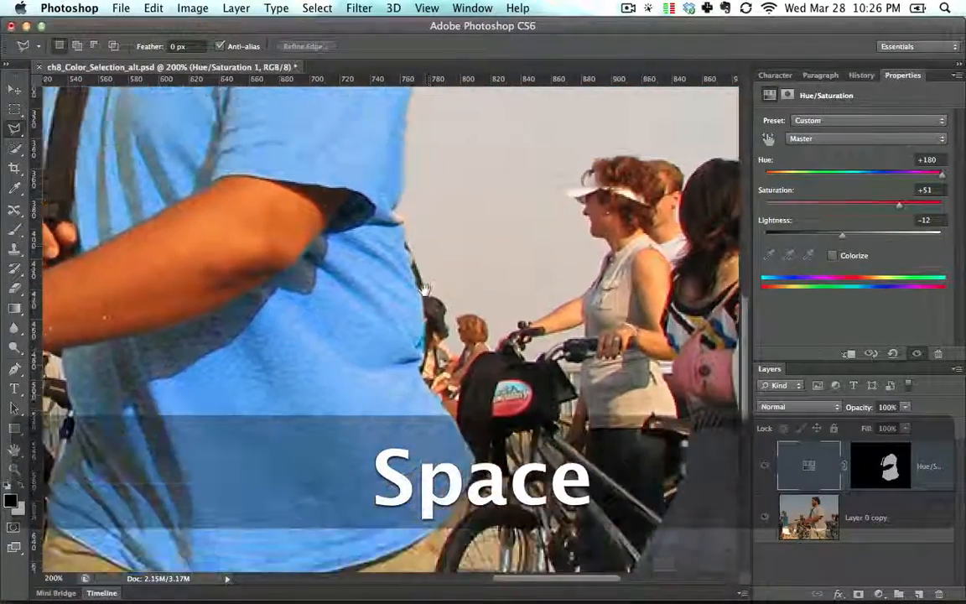
# Step: Brush black on the adjustment's layer mask at the shirt edge below the sleeve, undo it, and switch to white to restore the colour
pyautogui.click(14, 229)
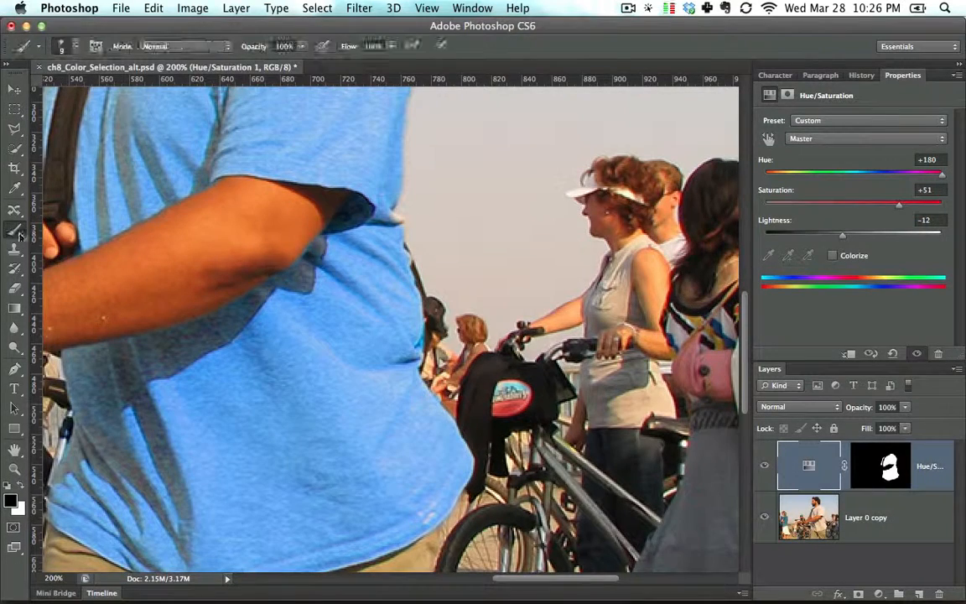
pyautogui.click(870, 481)
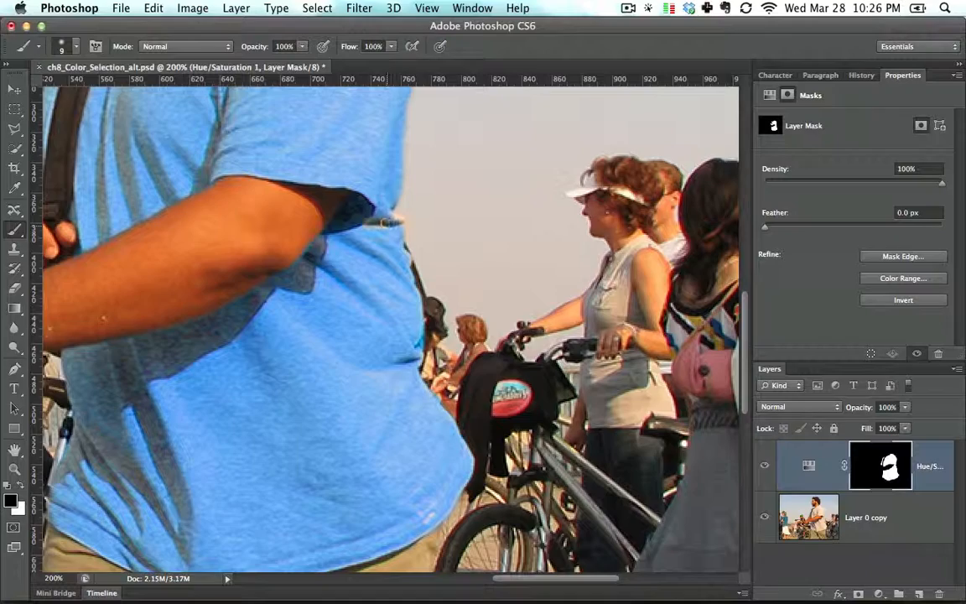
pyautogui.press('super+z')
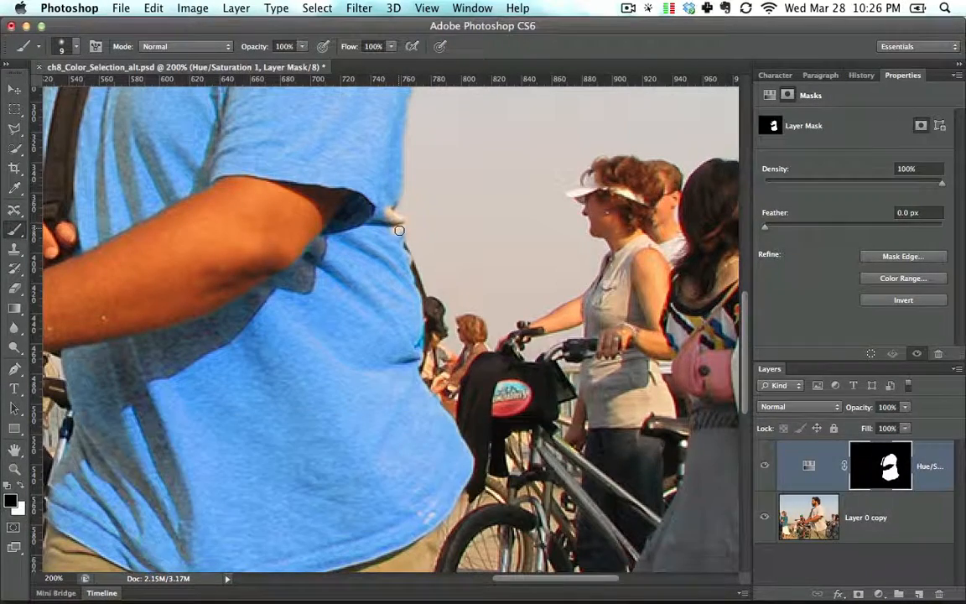
pyautogui.press('super+z')
pyautogui.press('super+z')
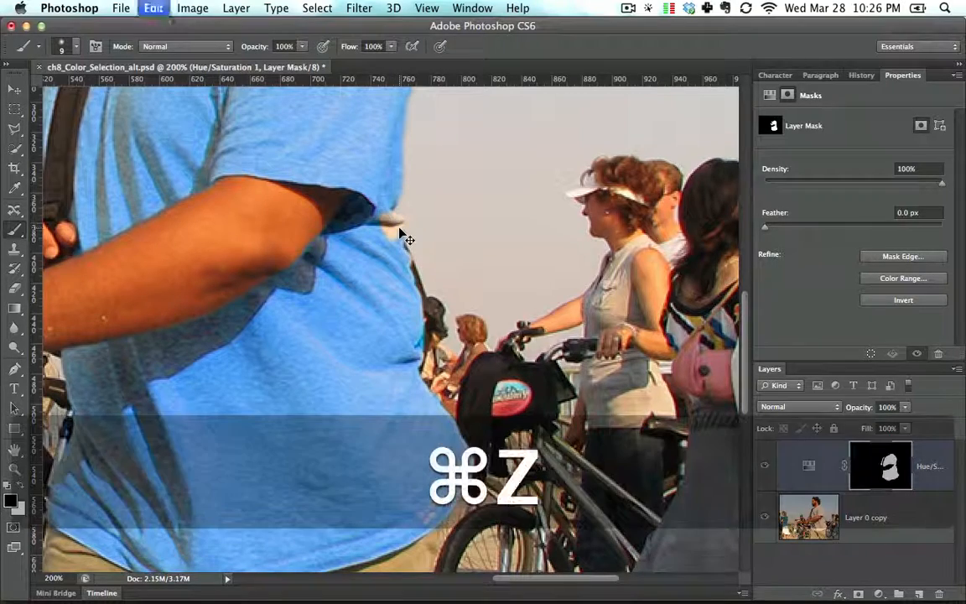
pyautogui.press('x')
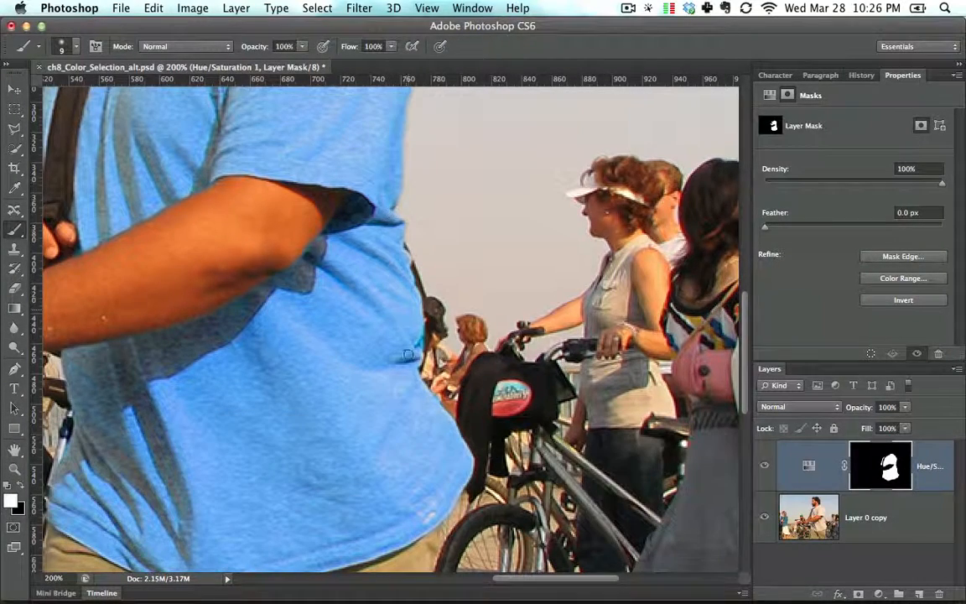
# Step: Try the Color blend mode on the shirt's Hue/Saturation layer, compare it with Normal up close and on the whole image, and restore Normal
pyautogui.press('space')
pyautogui.moveTo(419, 491)
pyautogui.mouseDown()
pyautogui.moveTo(487, 360)
pyautogui.moveTo(488, 388)
pyautogui.moveTo(512, 404)
pyautogui.moveTo(697, 463)
pyautogui.moveTo(814, 475)
pyautogui.moveTo(831, 513)
pyautogui.mouseUp()
pyautogui.press('space')
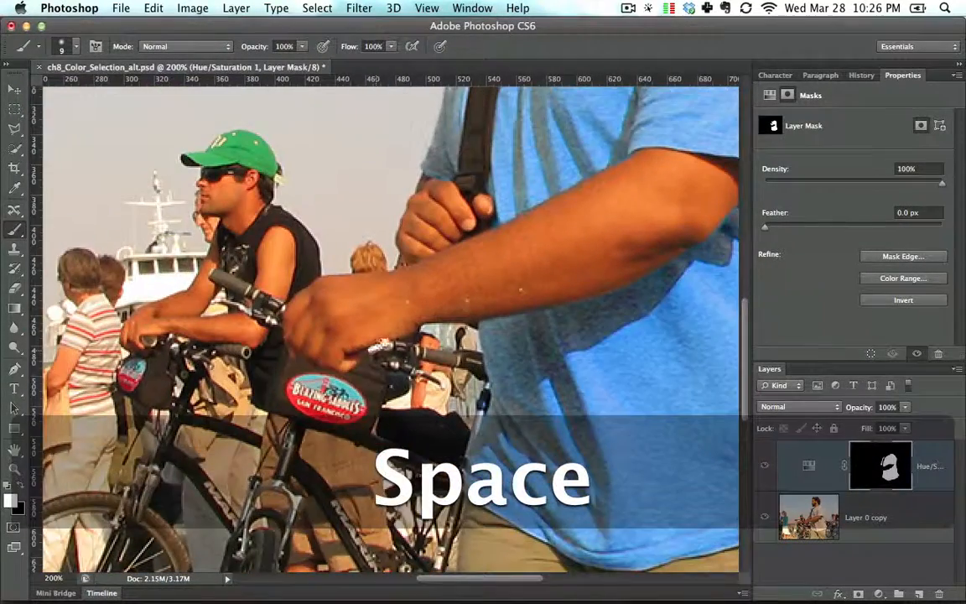
pyautogui.moveTo(554, 243)
pyautogui.mouseDown()
pyautogui.moveTo(374, 315)
pyautogui.moveTo(345, 390)
pyautogui.moveTo(289, 468)
pyautogui.mouseUp()
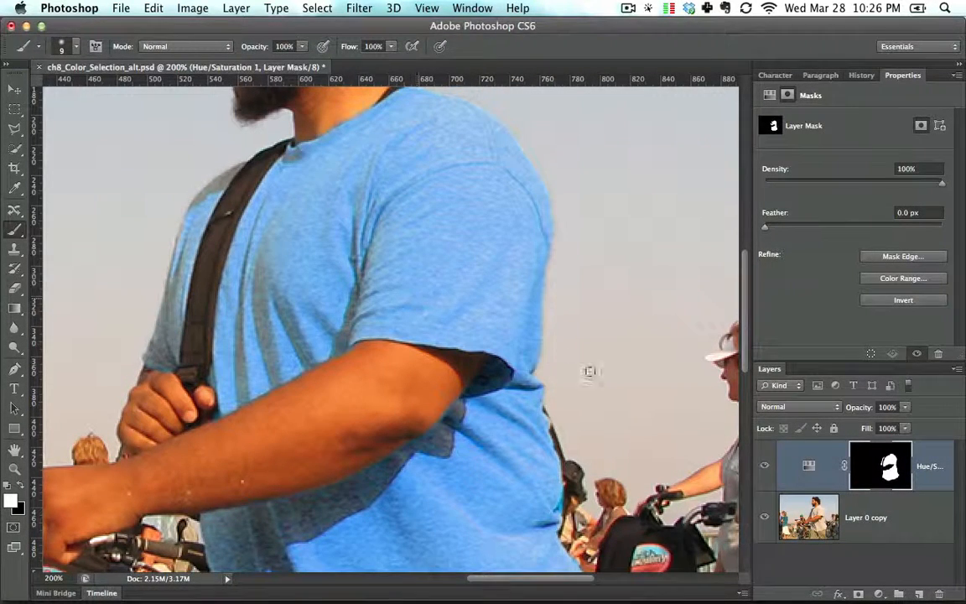
pyautogui.click(794, 410)
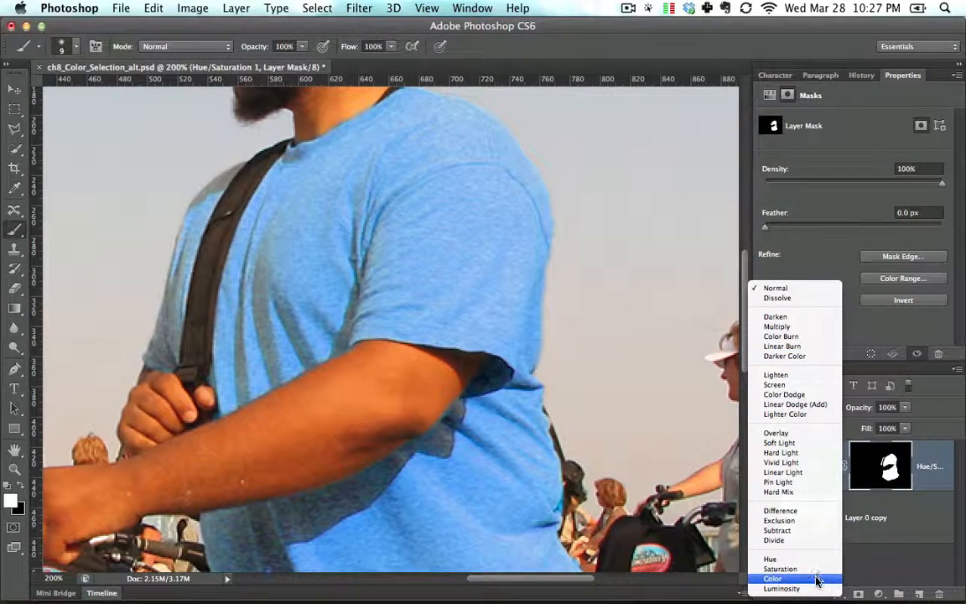
pyautogui.press('Escape')
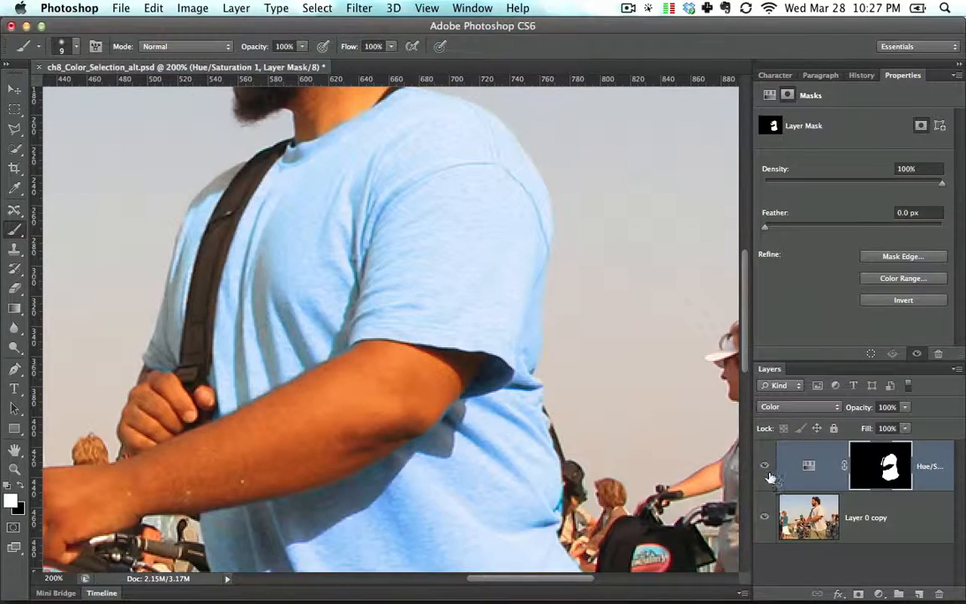
pyautogui.press('super+z')
pyautogui.press('super+z')
pyautogui.press('super+z')
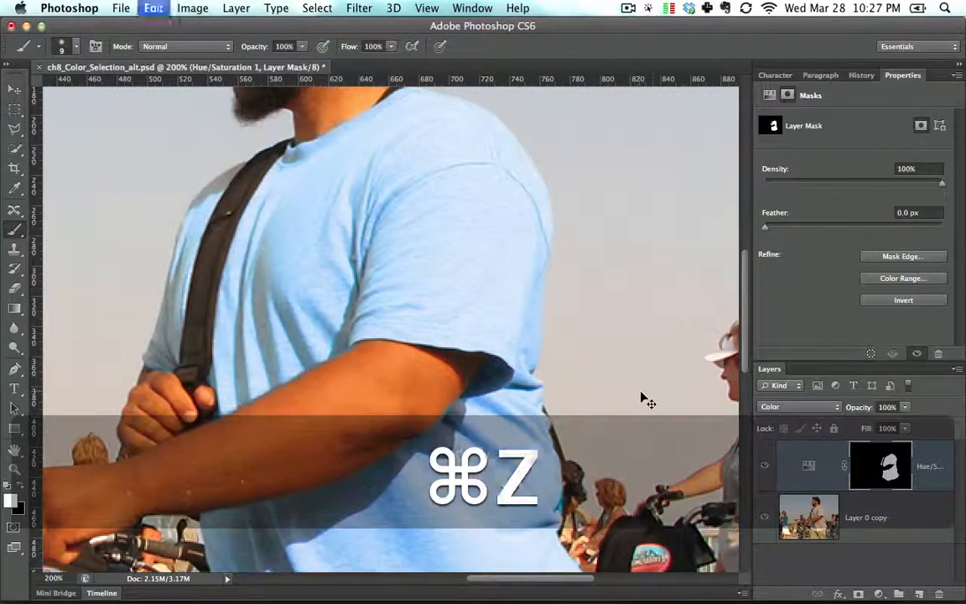
pyautogui.press('super+0')
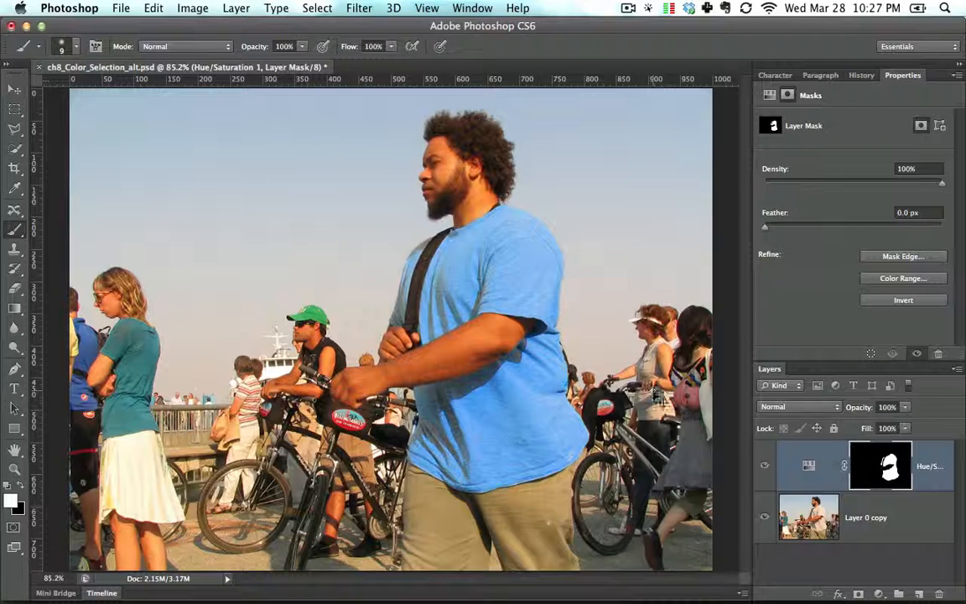
pyautogui.press('super+z')
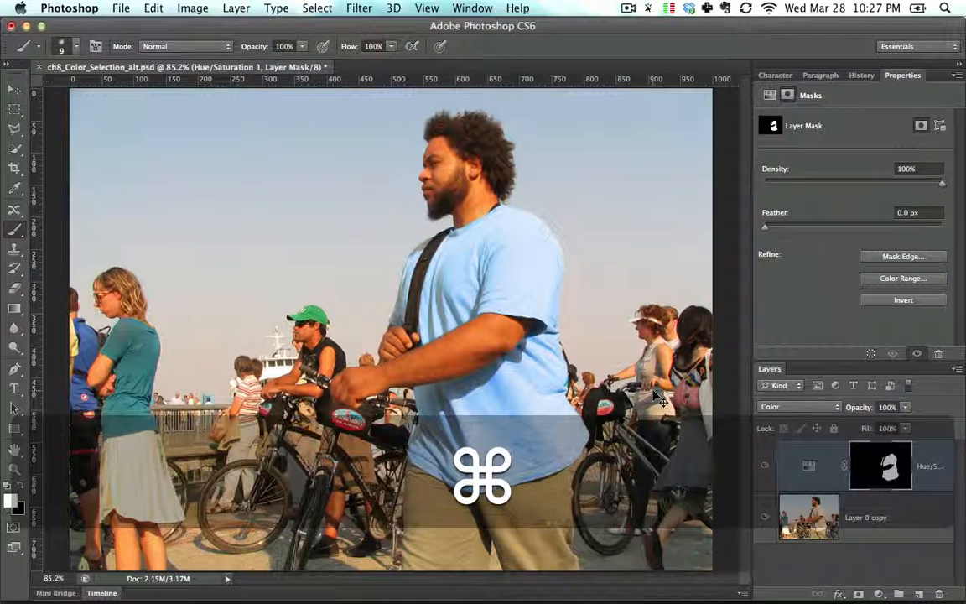
pyautogui.press('super+z')
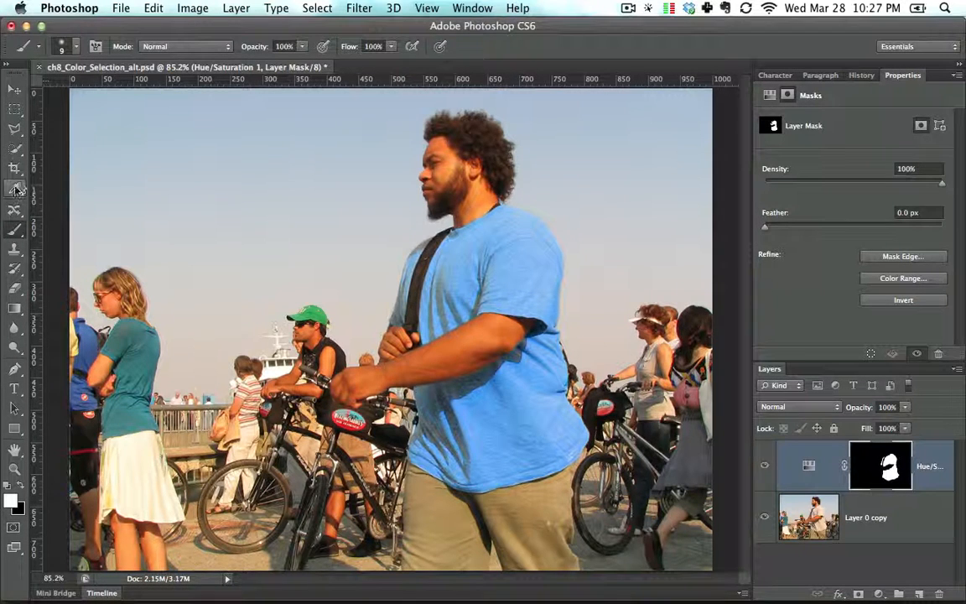
# Step: Select the sky behind the people, starting with the Quick Selection tool and adding the rest down to the horizon with the Magic Wand
pyautogui.click(14, 148)
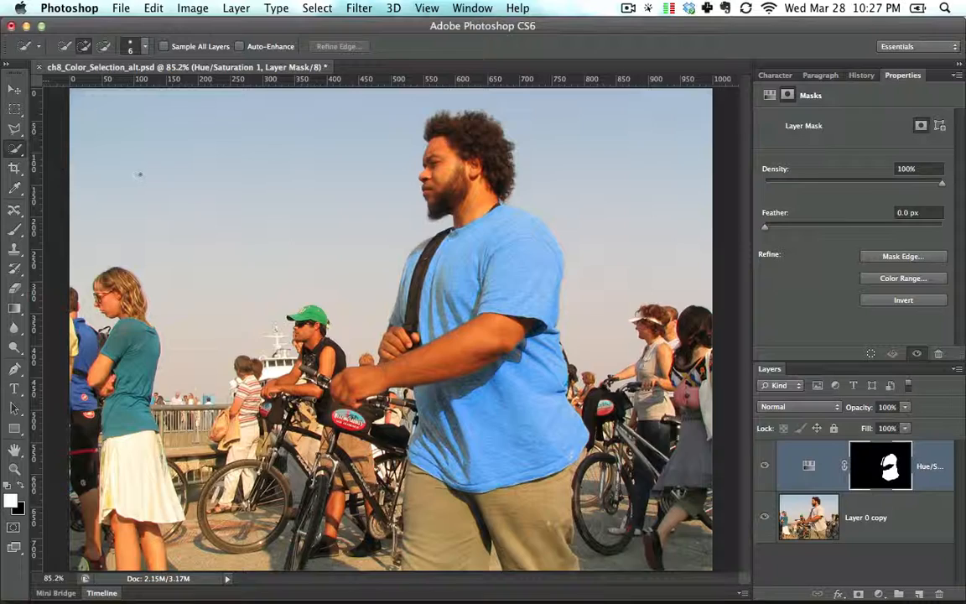
pyautogui.moveTo(287, 147)
pyautogui.mouseDown()
pyautogui.moveTo(393, 101)
pyautogui.moveTo(387, 213)
pyautogui.moveTo(382, 161)
pyautogui.mouseUp()
pyautogui.rightClick(14, 149)
pyautogui.click(86, 157)
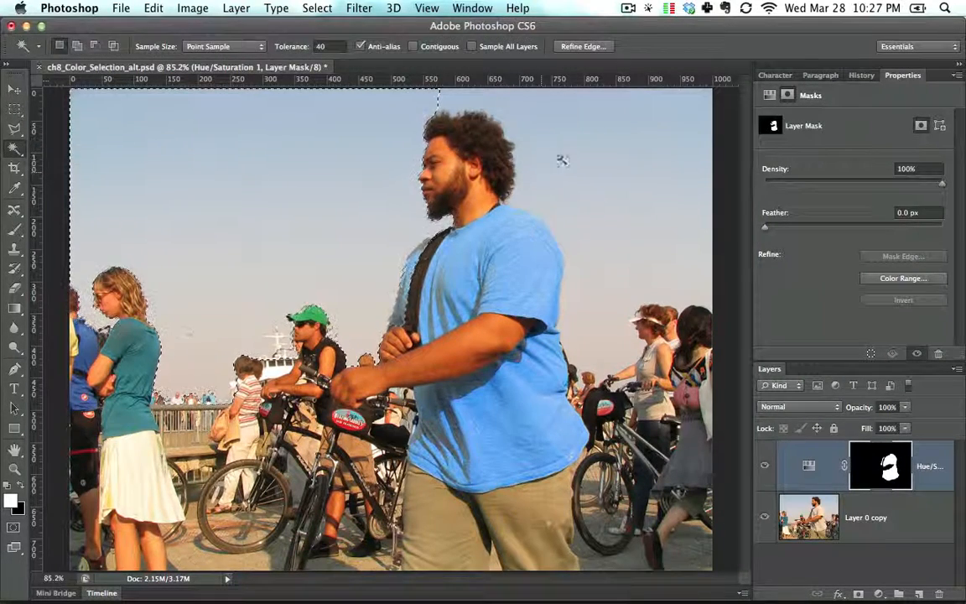
pyautogui.click(560, 160)
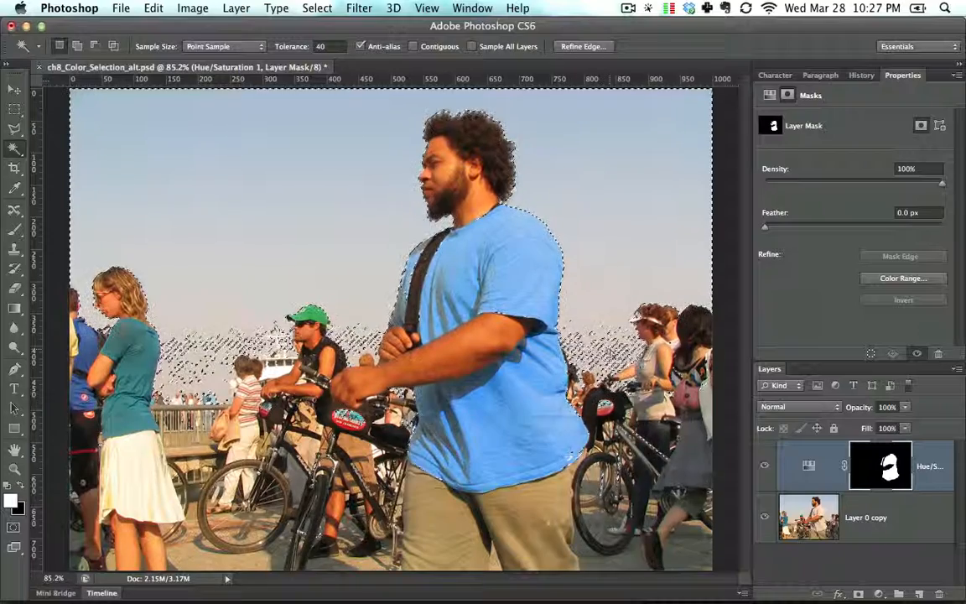
pyautogui.keyDown('shift'); pyautogui.click(609, 356); pyautogui.keyUp('shift')
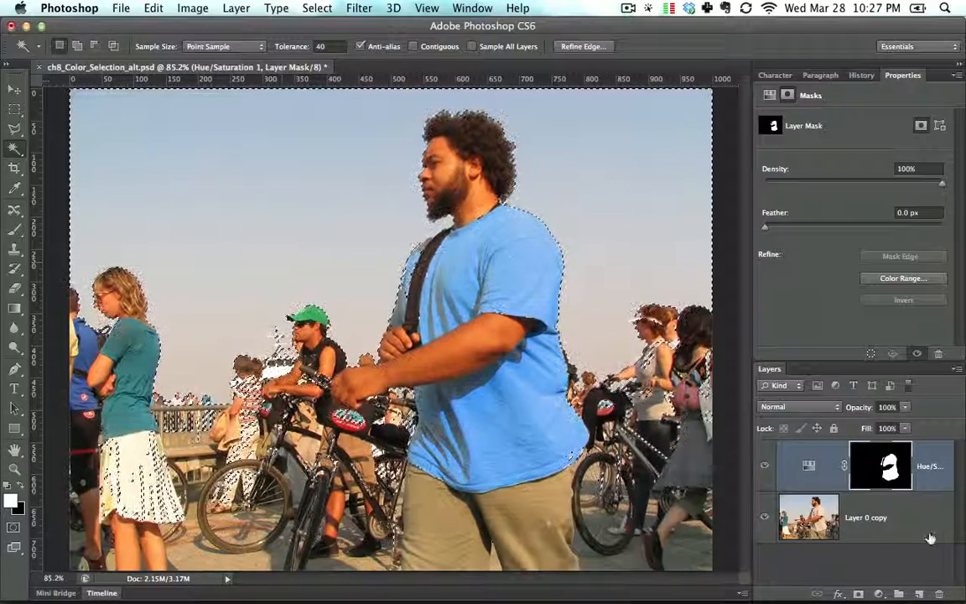
# Step: Add a Hue/Saturation adjustment layer masked to the selected sky and shift its hue to +128
pyautogui.click(878, 594)
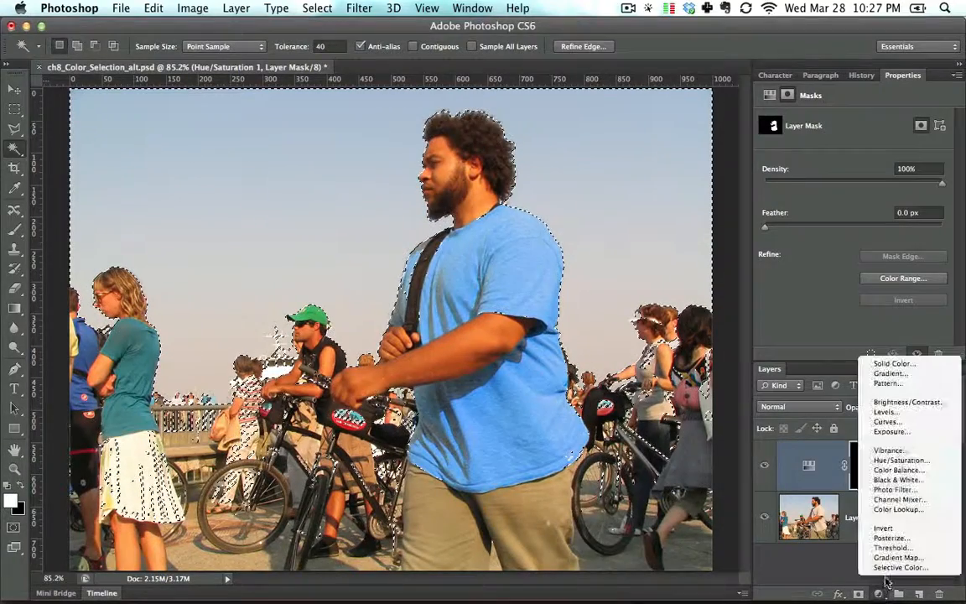
pyautogui.click(898, 459)
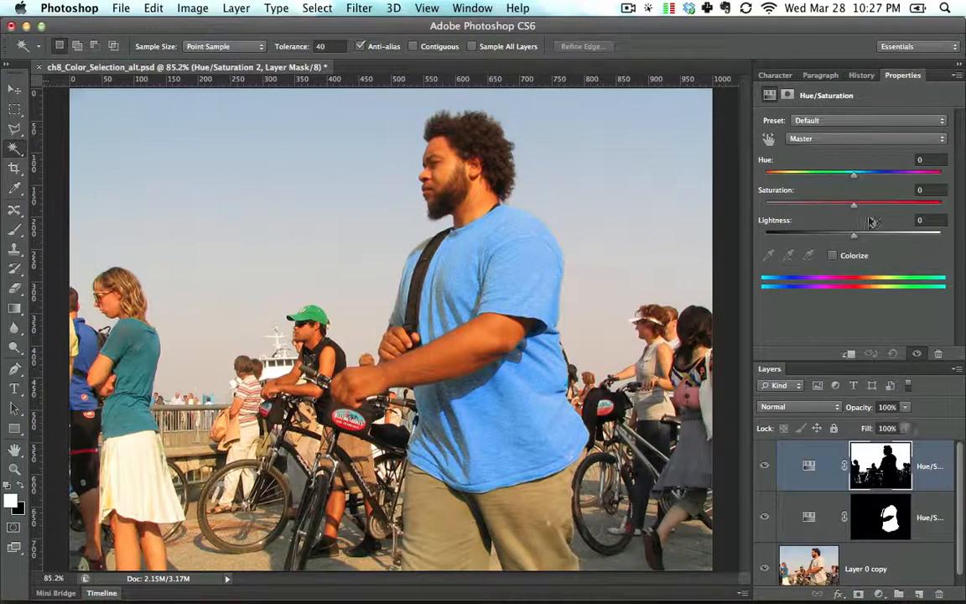
pyautogui.moveTo(852, 175); pyautogui.dragTo(926, 187)
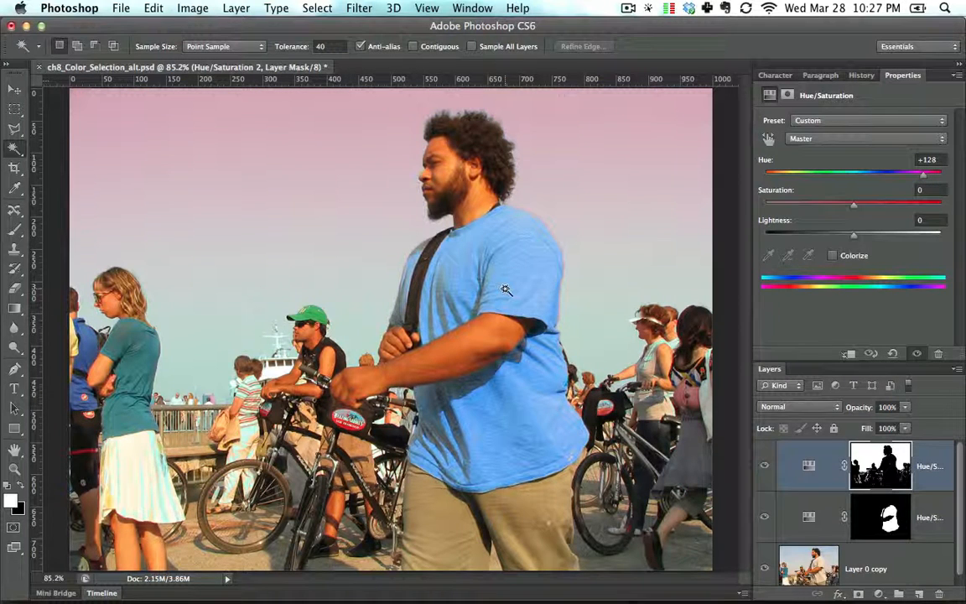